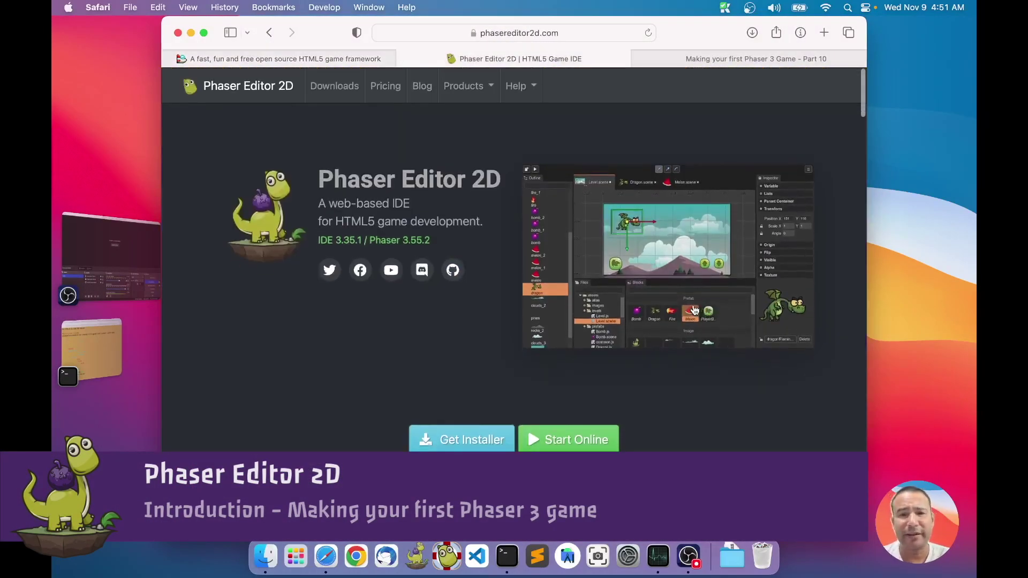
# Leave the Phaser Editor 2D homepage and switch to the phaser.io tab in Safari
pyautogui.scroll(-1, 669, 305)
pyautogui.scroll(1, 658, 303)
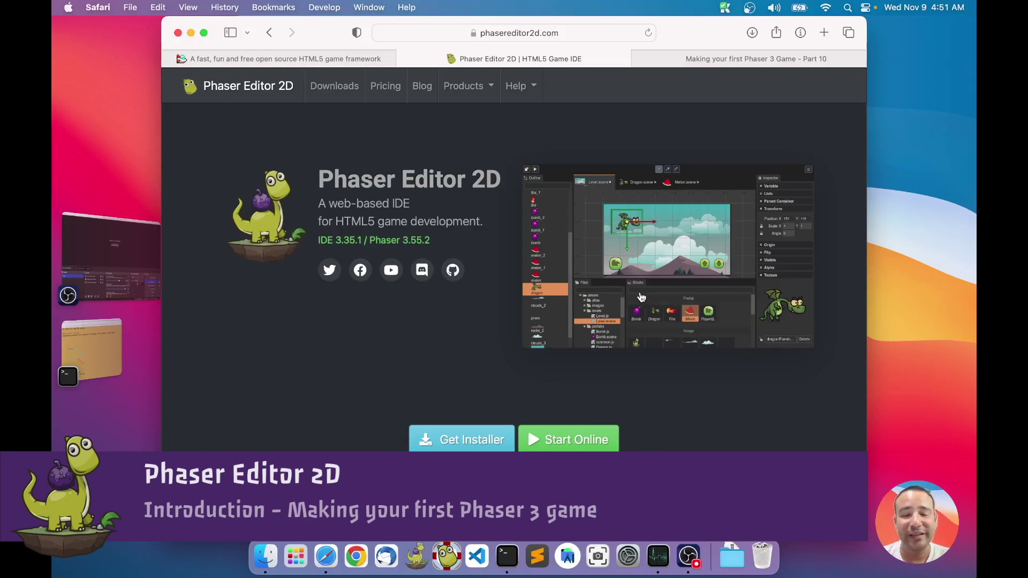
pyautogui.scroll(-5, 640, 298)
pyautogui.scroll(6, 642, 298)
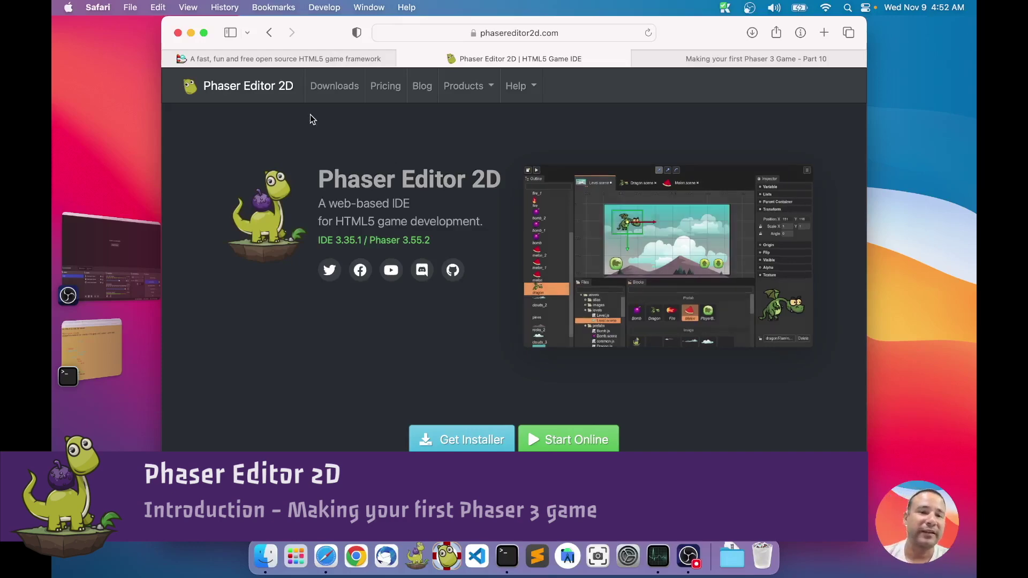
pyautogui.click(352, 60)
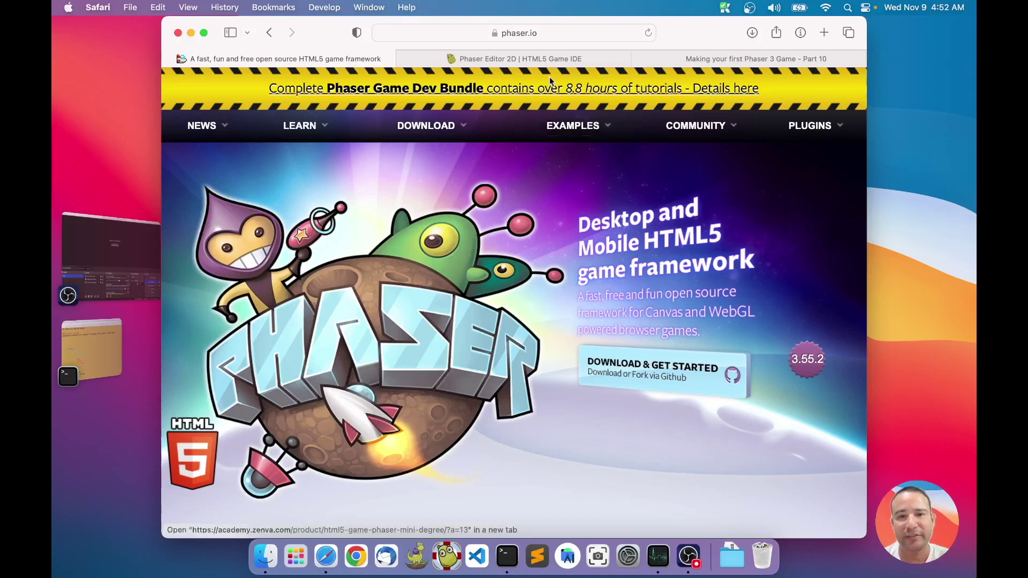
# From phaser.io's Learn page, open the English Part 1 of 'Making your first Phaser 3 game'
pyautogui.scroll(2, 526, 304)
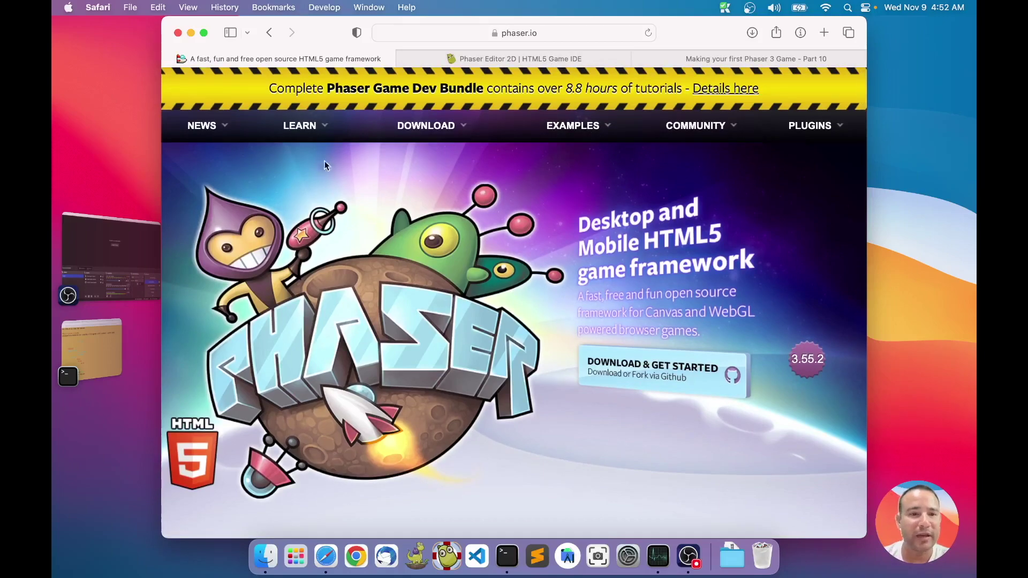
pyautogui.click(321, 125)
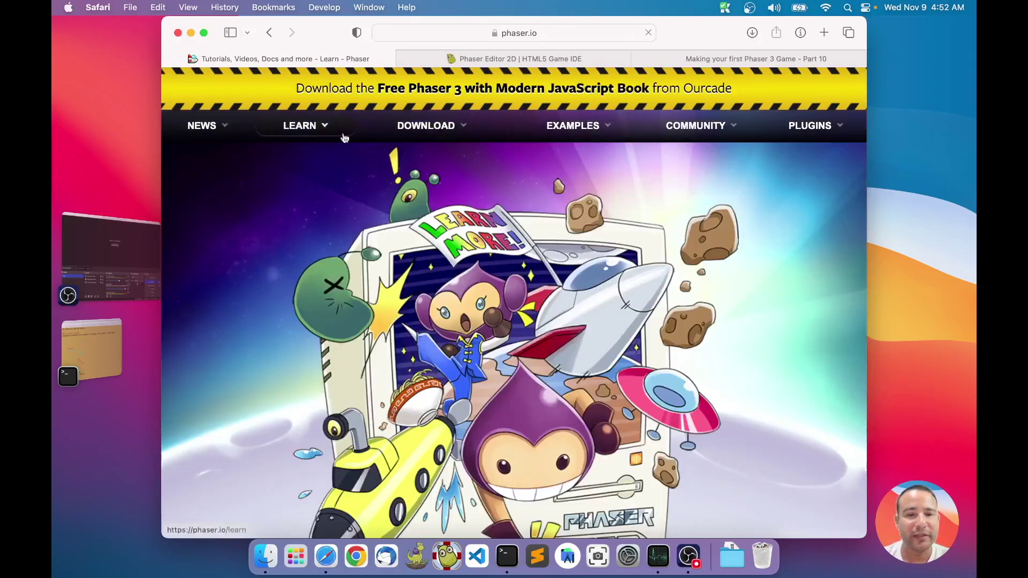
pyautogui.scroll(-10, 535, 267)
pyautogui.click(622, 252)
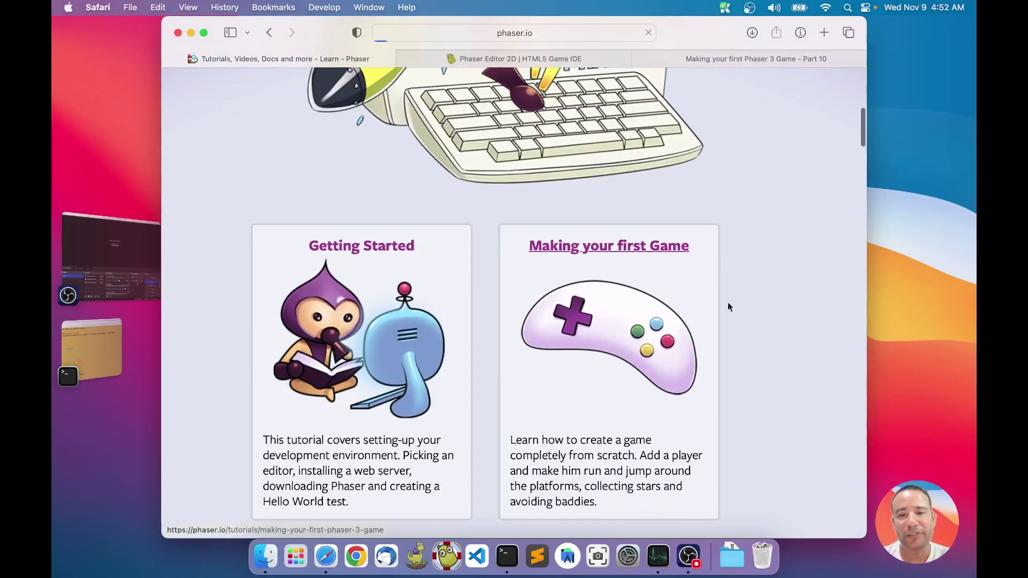
pyautogui.moveTo(866, 288); pyautogui.dragTo(974, 321)
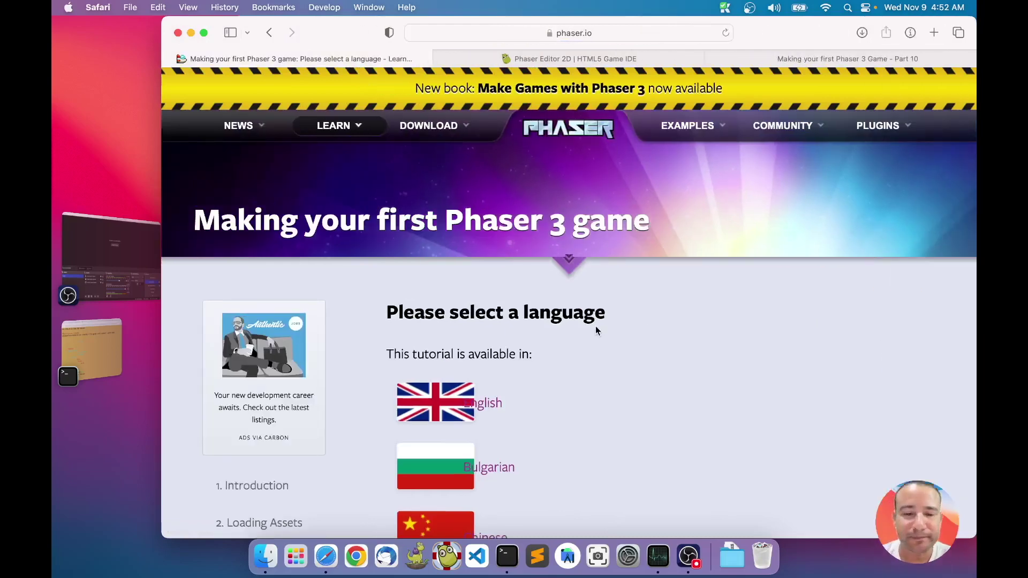
pyautogui.click(487, 404)
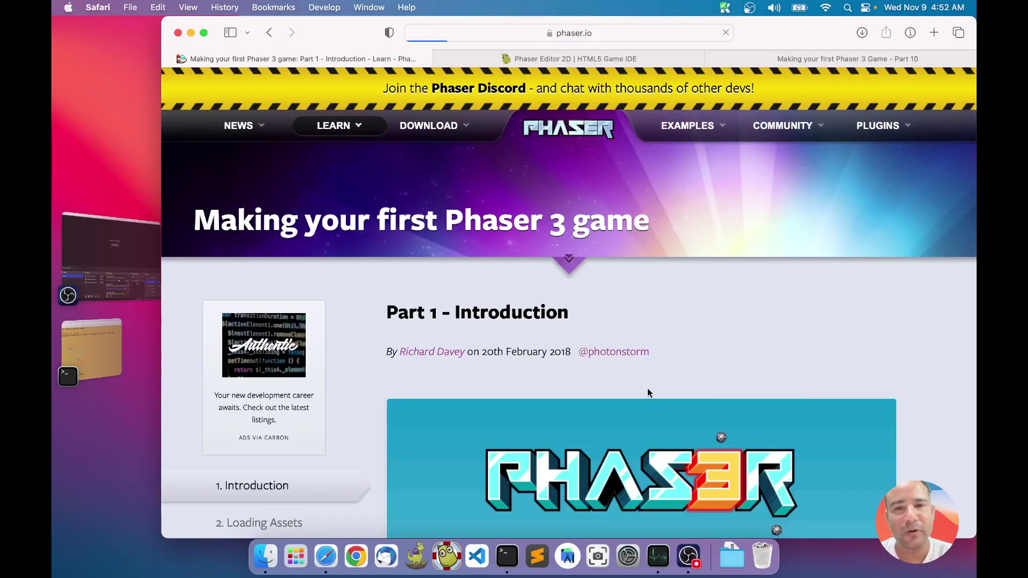
# Read through the tutorial's introduction, requirements and 800×600 Phaser.AUTO config code
pyautogui.scroll(-10, 622, 413)
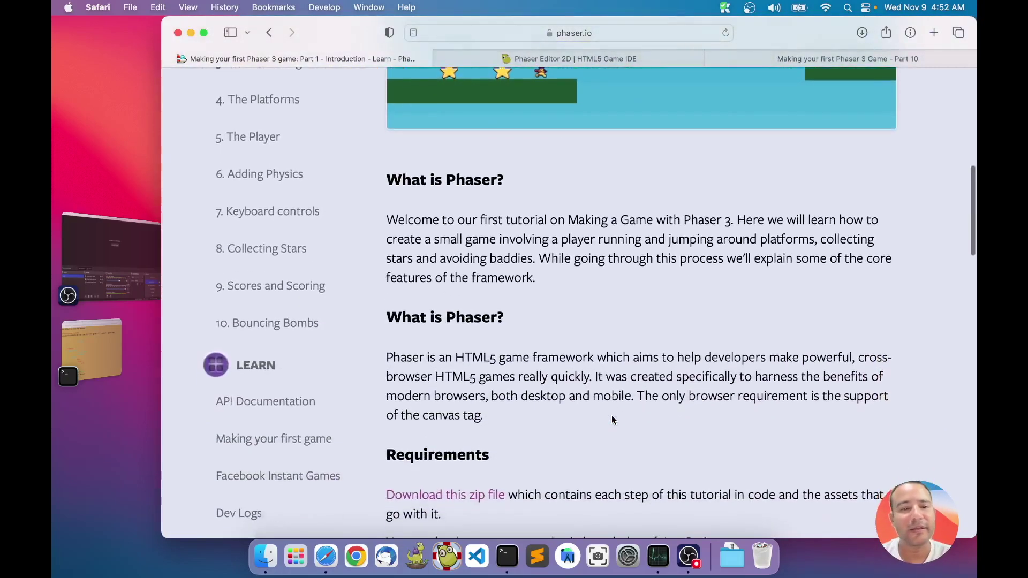
pyautogui.scroll(5, 613, 419)
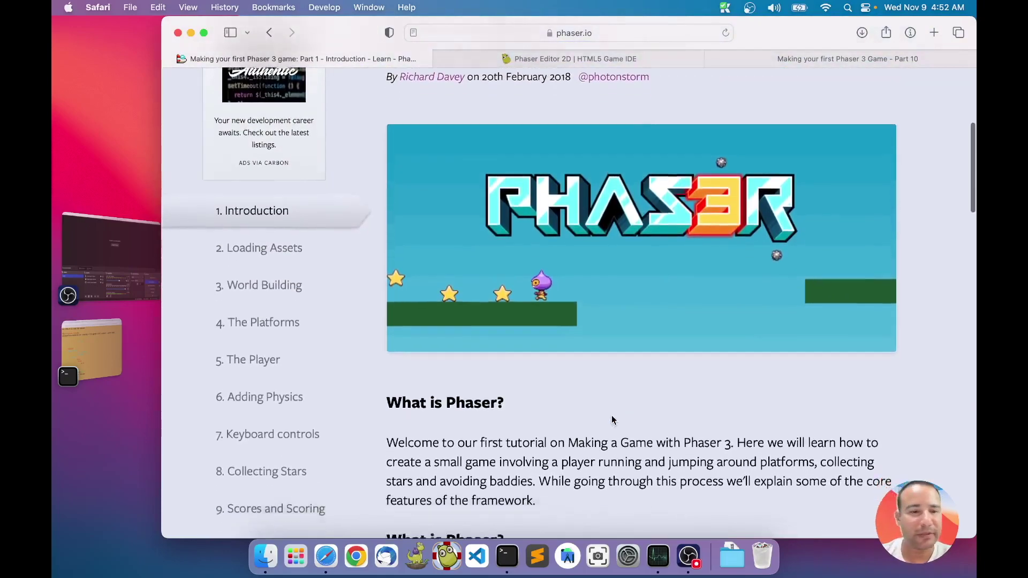
pyautogui.scroll(-2, 613, 420)
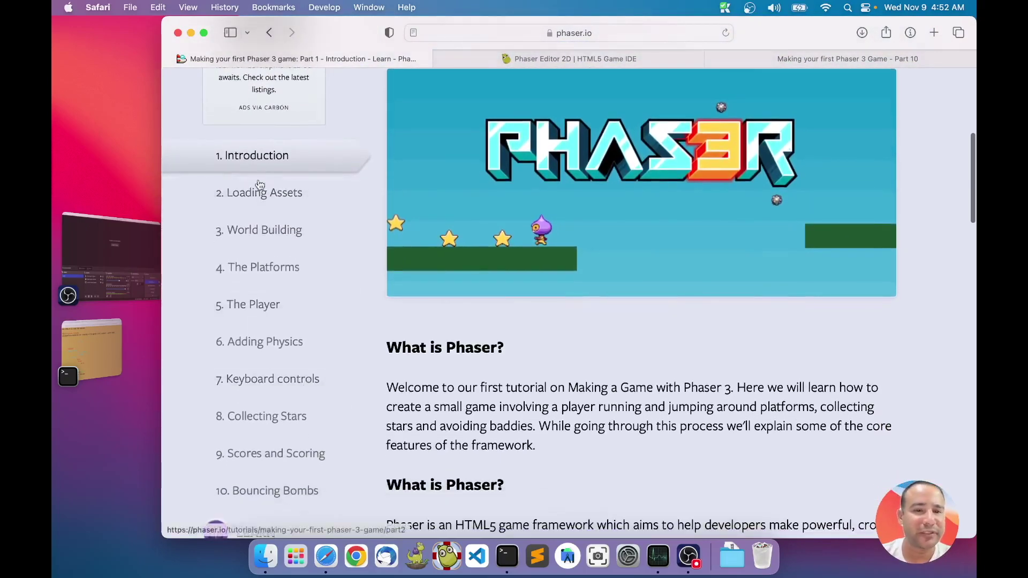
pyautogui.scroll(2, 648, 392)
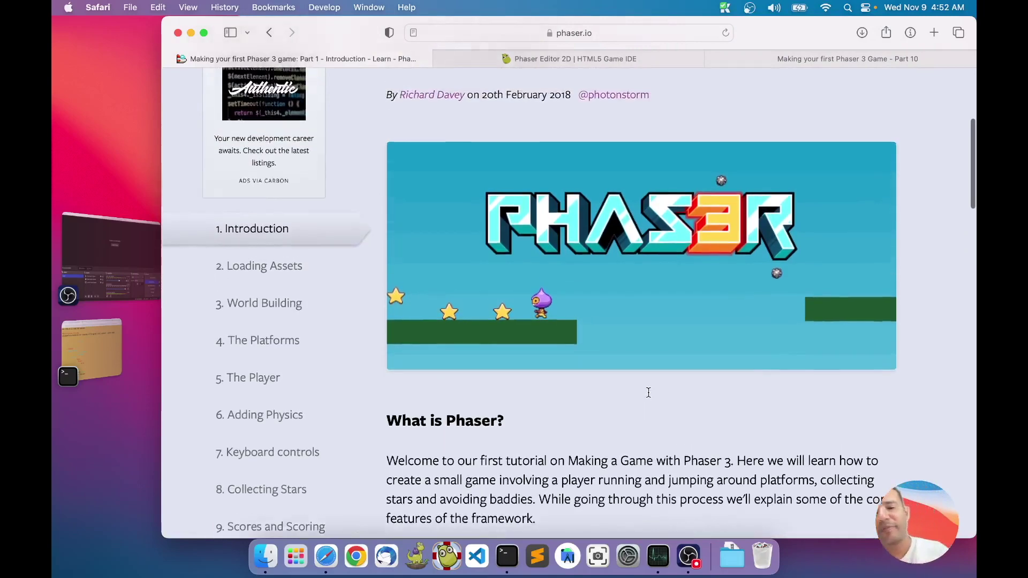
pyautogui.scroll(1, 648, 393)
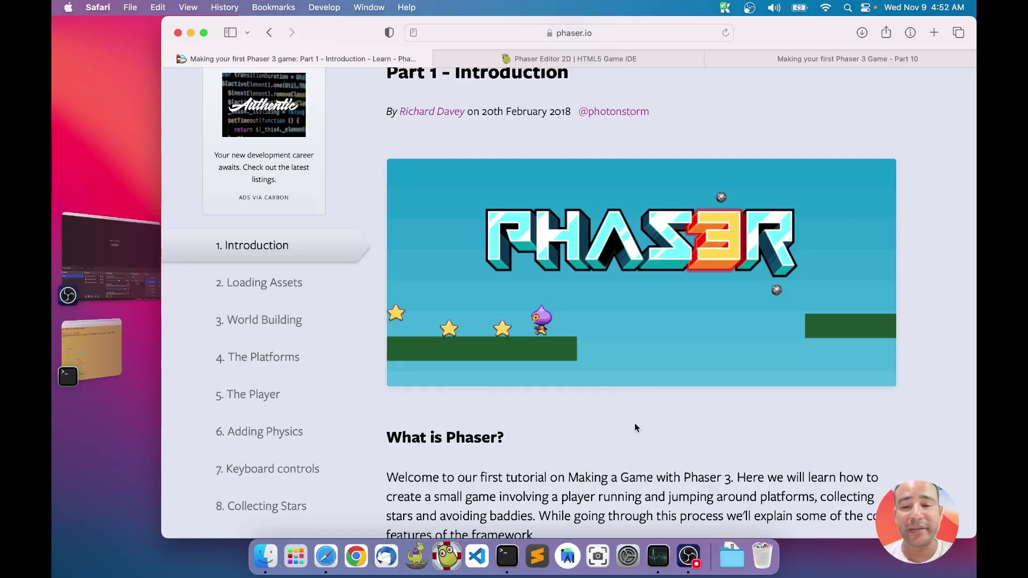
pyautogui.scroll(-5, 636, 427)
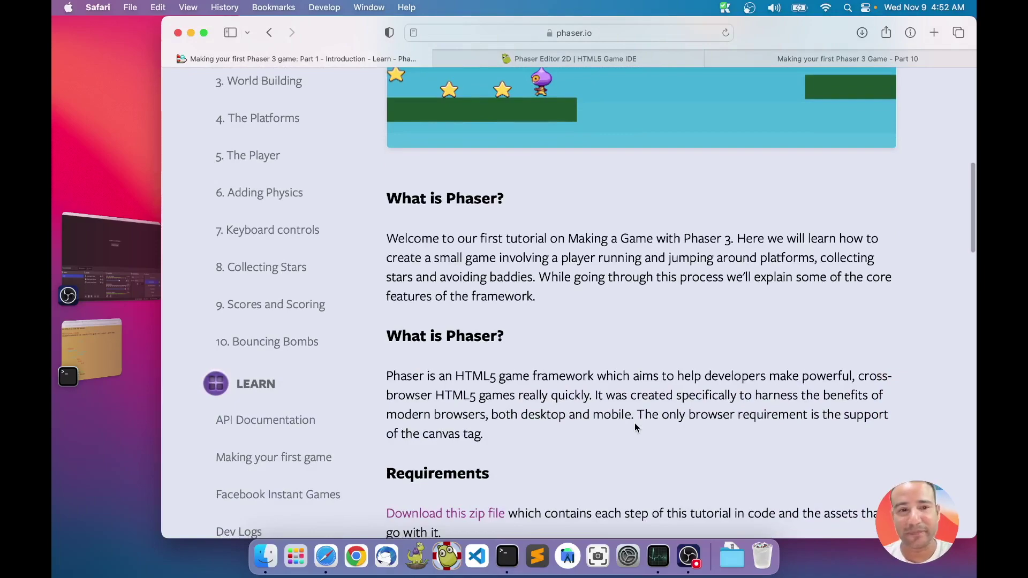
pyautogui.scroll(4, 636, 427)
pyautogui.scroll(-10, 636, 428)
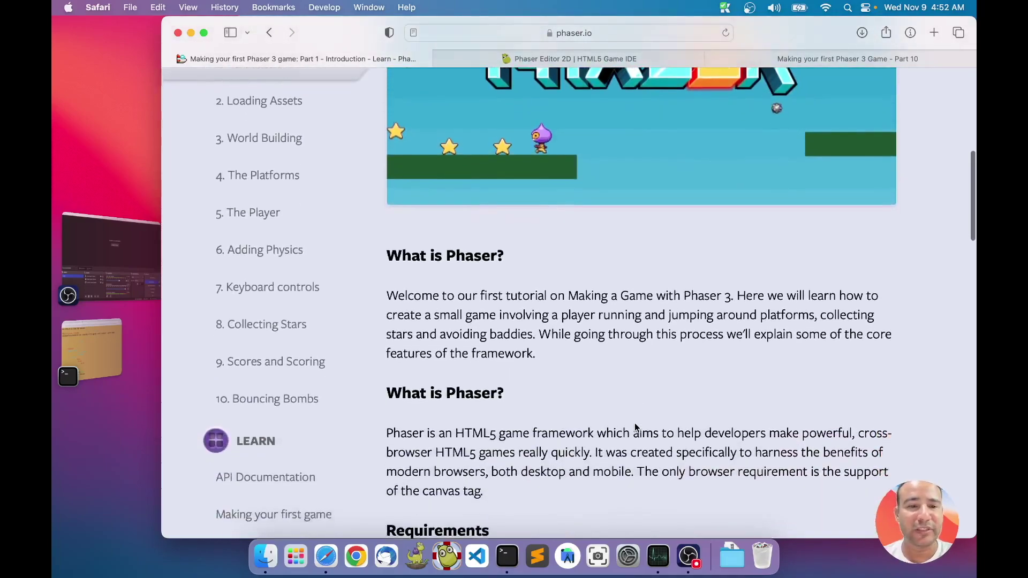
pyautogui.scroll(-7, 636, 428)
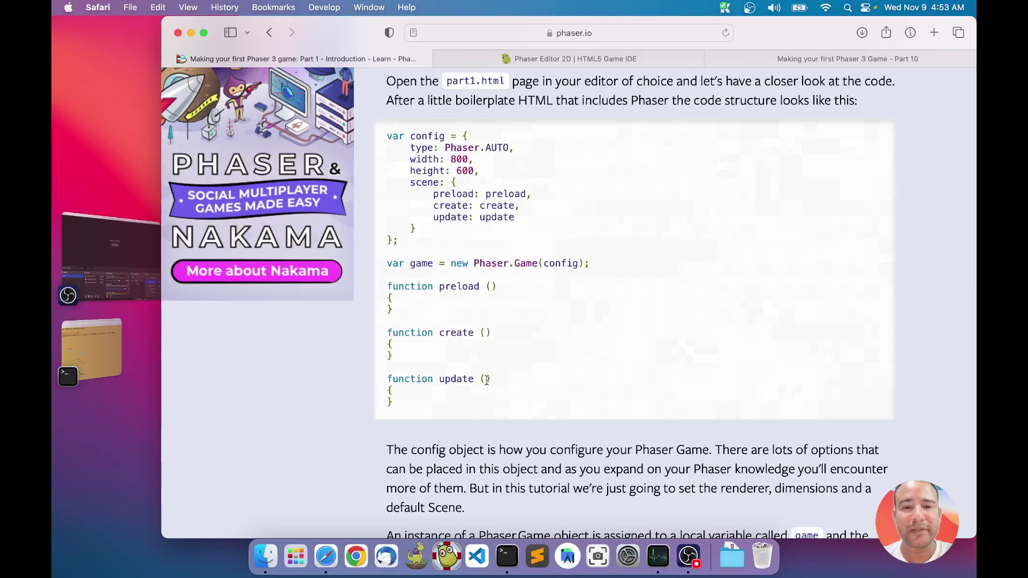
pyautogui.scroll(7, 487, 380)
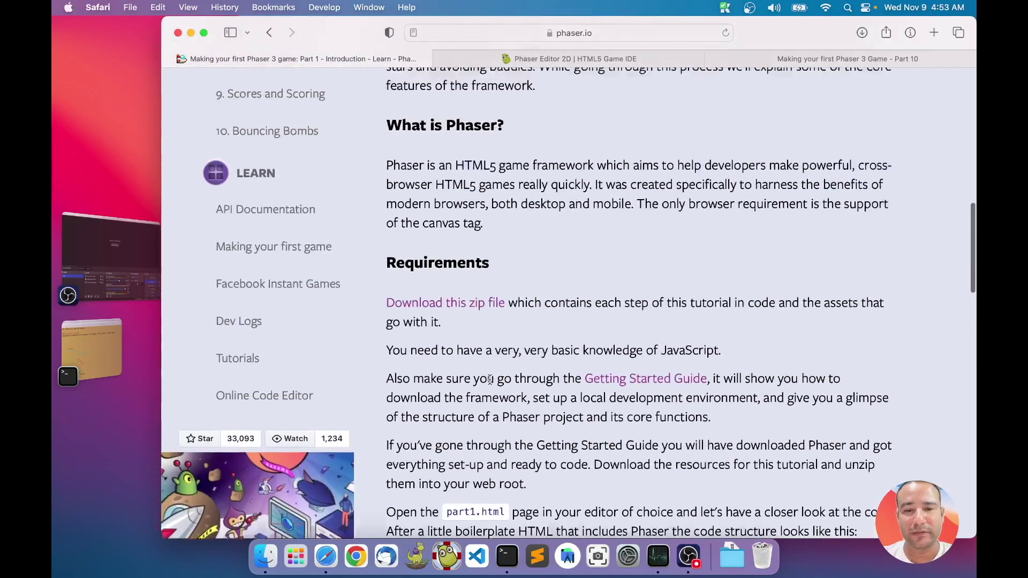
# Go back to the Phaser Editor 2D site and scroll its Downloads page to the installer lists
pyautogui.click(598, 58)
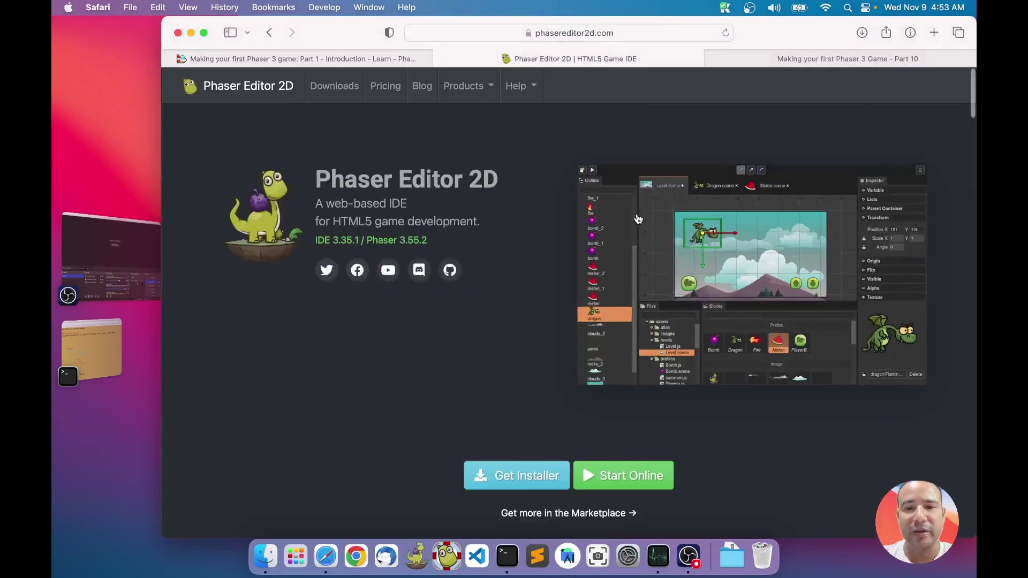
pyautogui.click(344, 90)
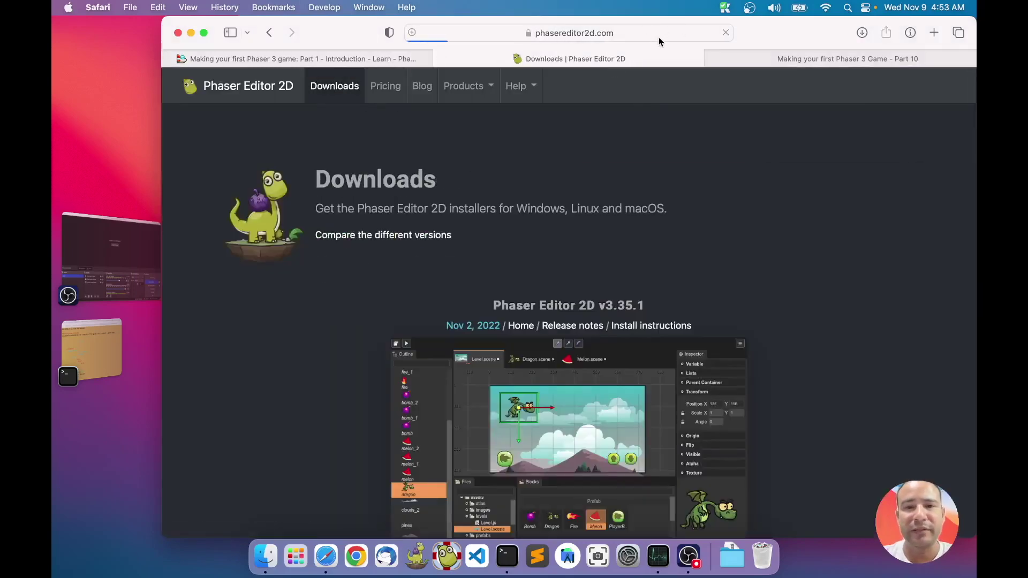
pyautogui.scroll(-8, 808, 321)
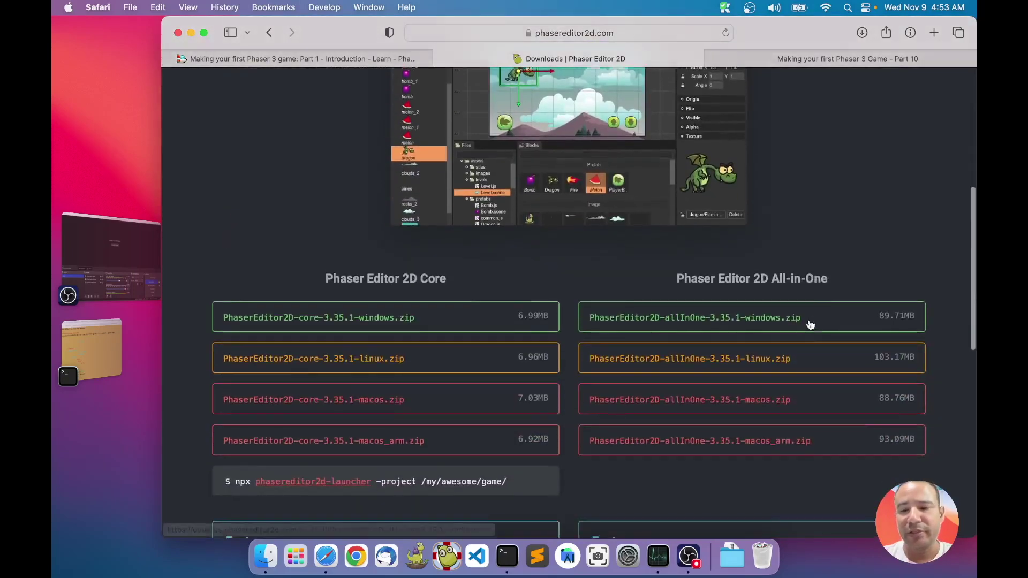
# Highlight the All-in-One heading, then close the Downloads page to reveal the running game
pyautogui.moveTo(838, 282); pyautogui.dragTo(714, 269)
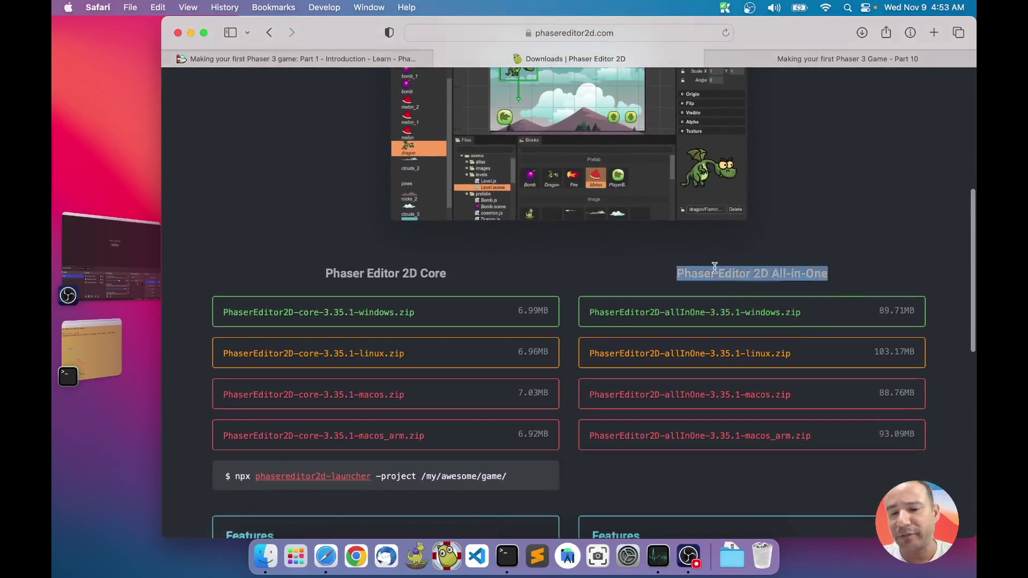
pyautogui.click(717, 273)
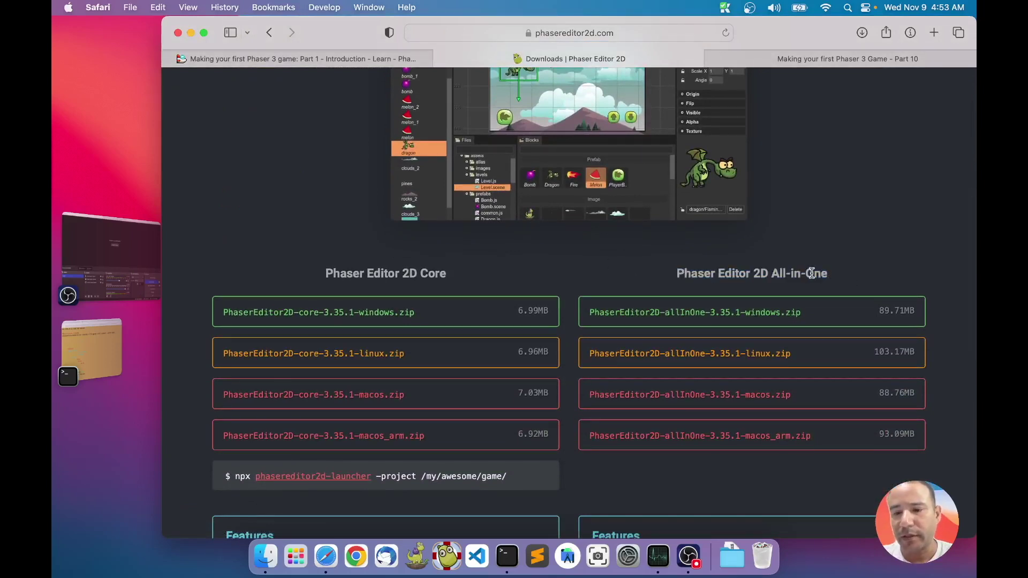
pyautogui.moveTo(831, 271); pyautogui.dragTo(712, 269)
pyautogui.click(713, 271)
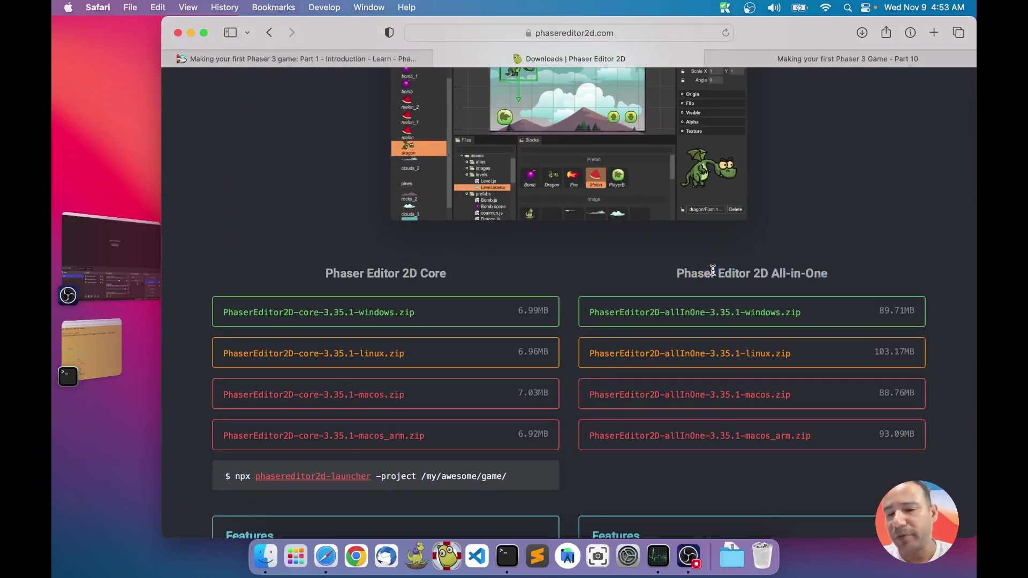
pyautogui.click(442, 59)
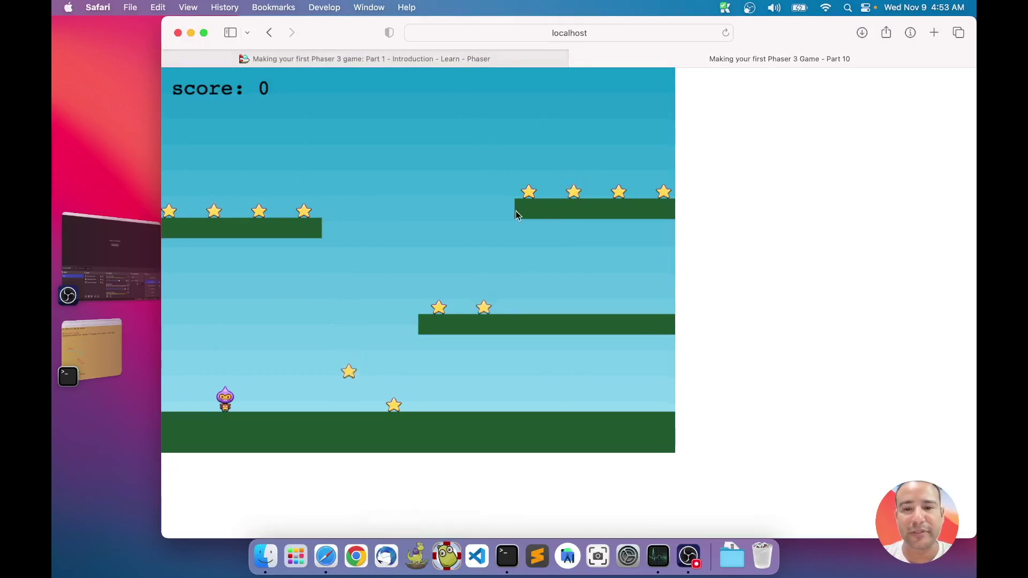
# Collect the ground stars, then jump onto the middle and upper-left platforms
pyautogui.press('Right')
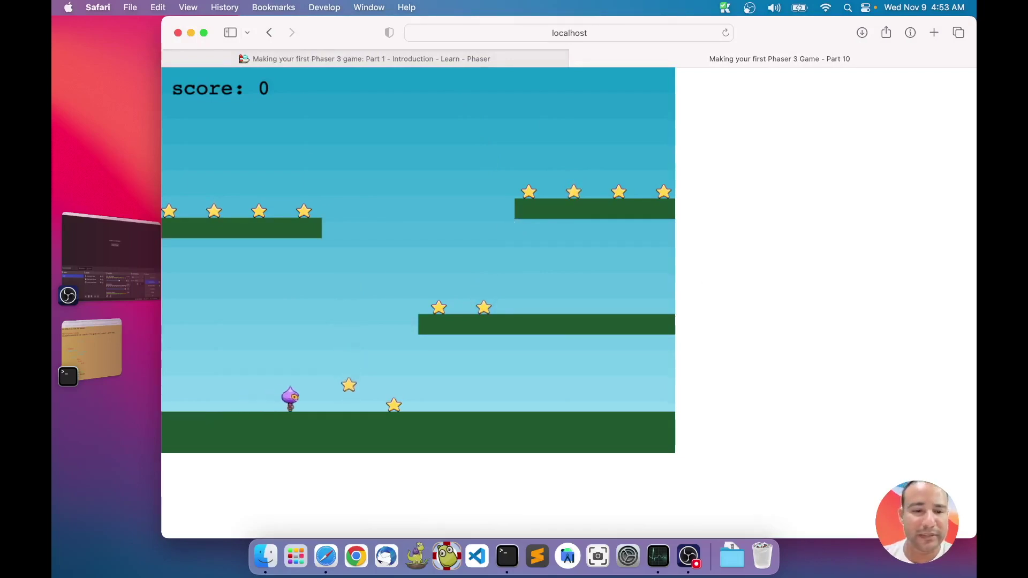
pyautogui.press('Right')
pyautogui.press('Left')
pyautogui.press('Up')
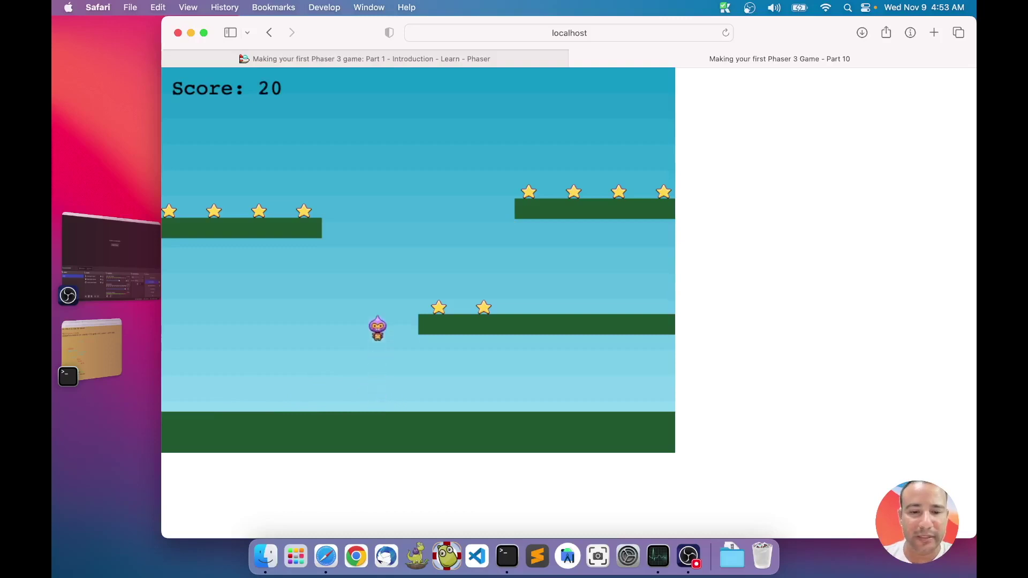
pyautogui.press('Right')
pyautogui.press('Left')
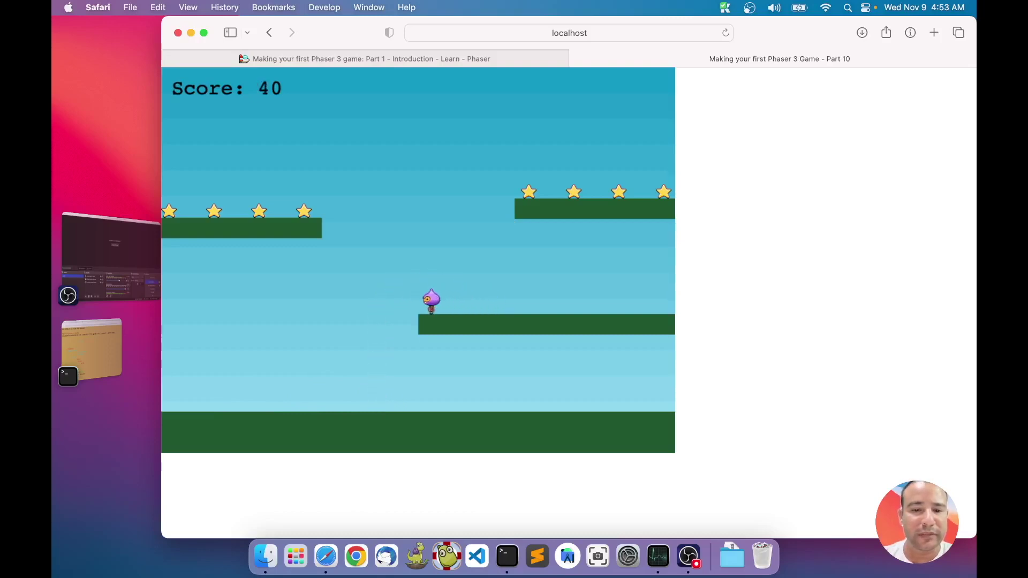
pyautogui.press('Left')
pyautogui.press('Up')
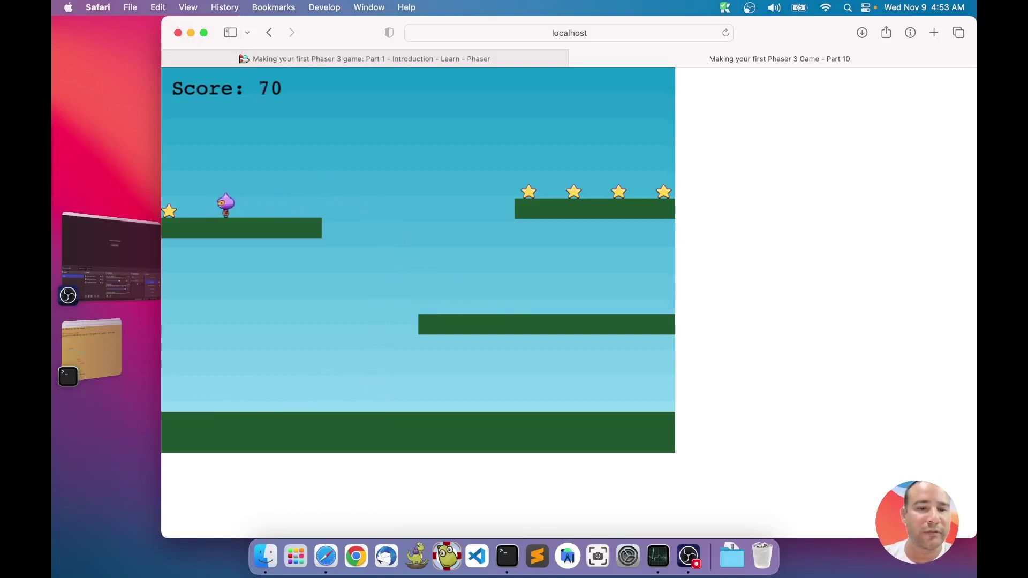
# Gather the stars along the upper-left platform and near the top with repeated jumps
pyautogui.press('Right')
pyautogui.press('Up')
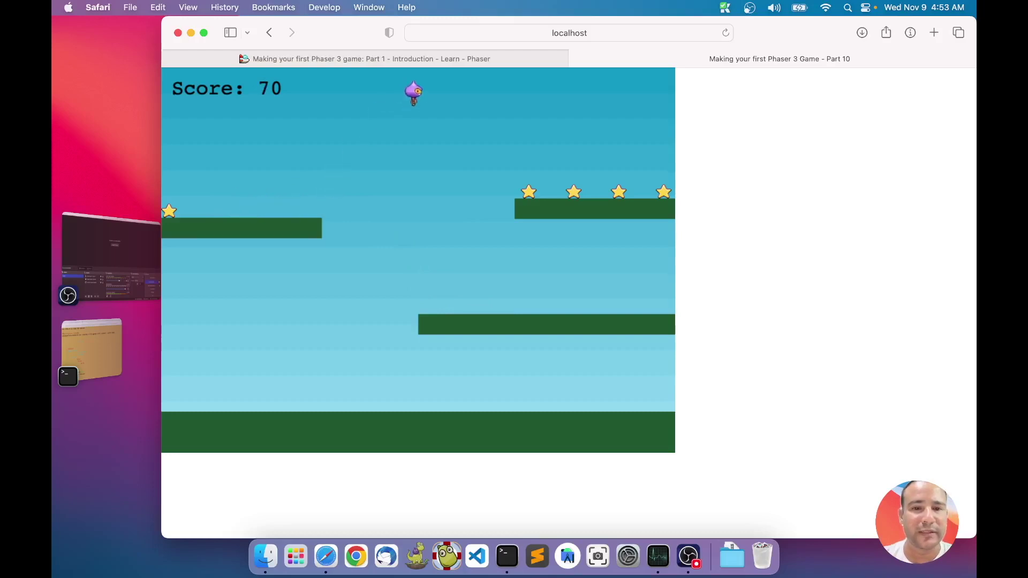
pyautogui.press('Right')
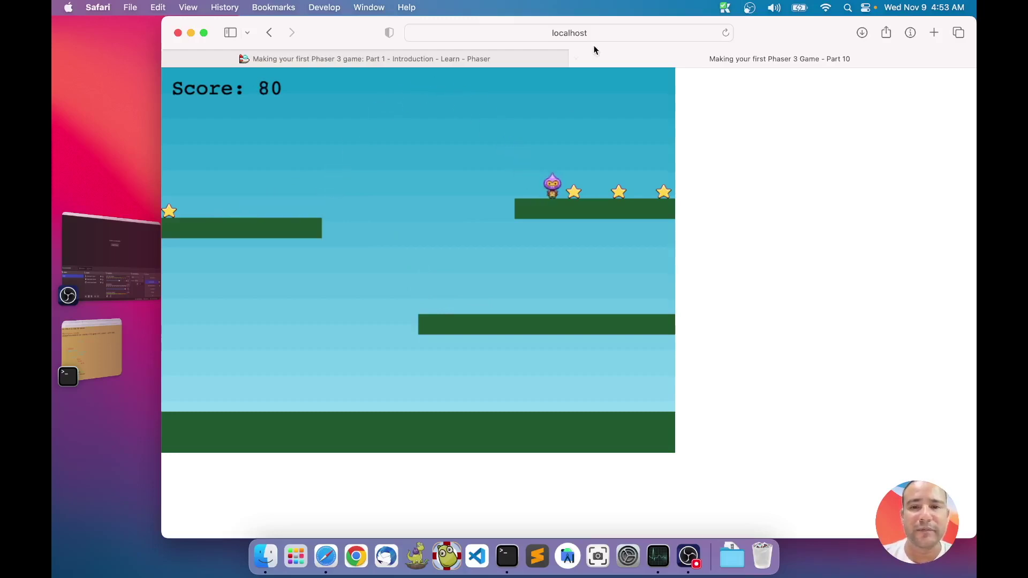
pyautogui.press('Up')
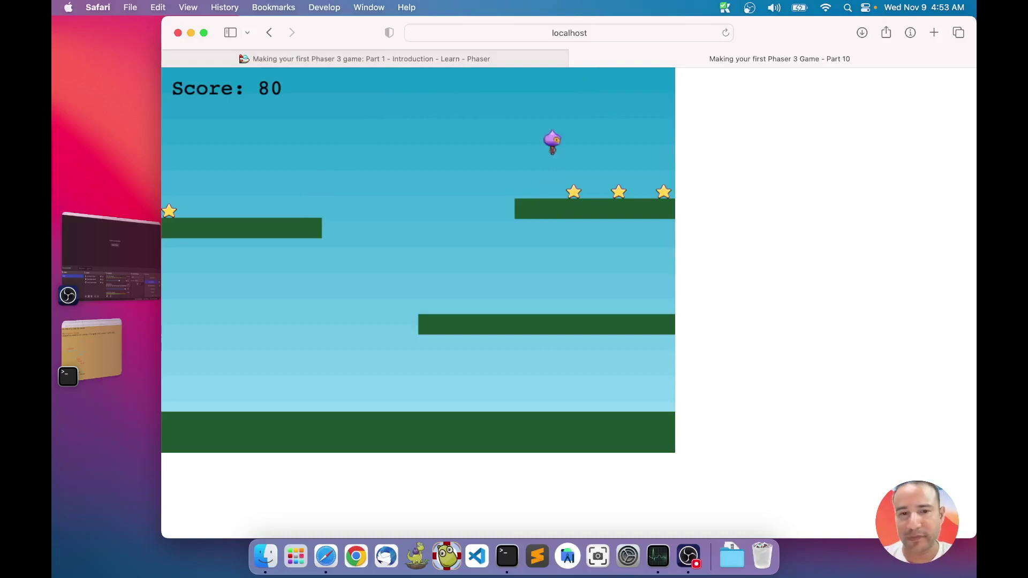
pyautogui.press('Right')
pyautogui.press('Left')
pyautogui.press('Right')
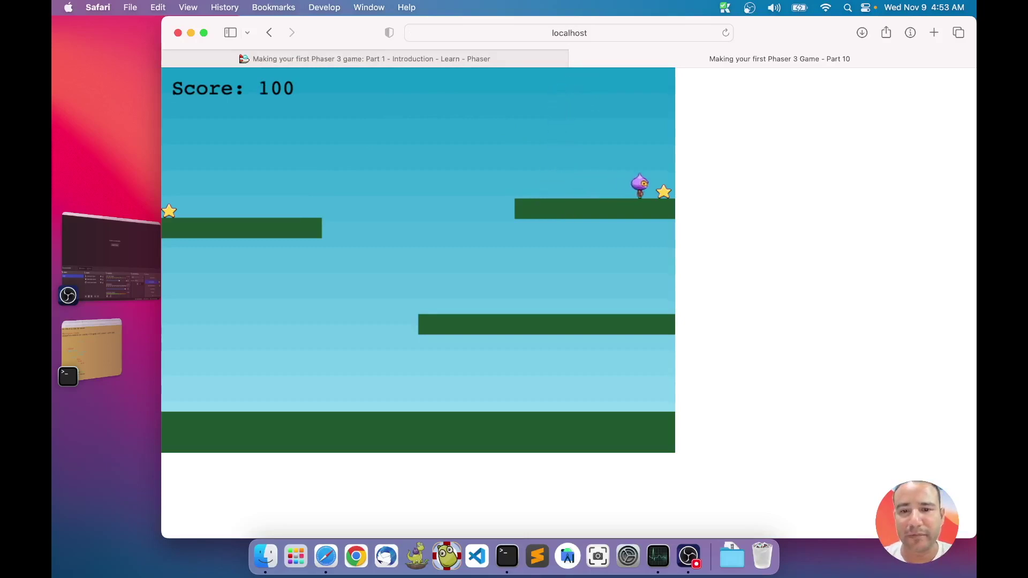
pyautogui.press('Left')
pyautogui.press('Up')
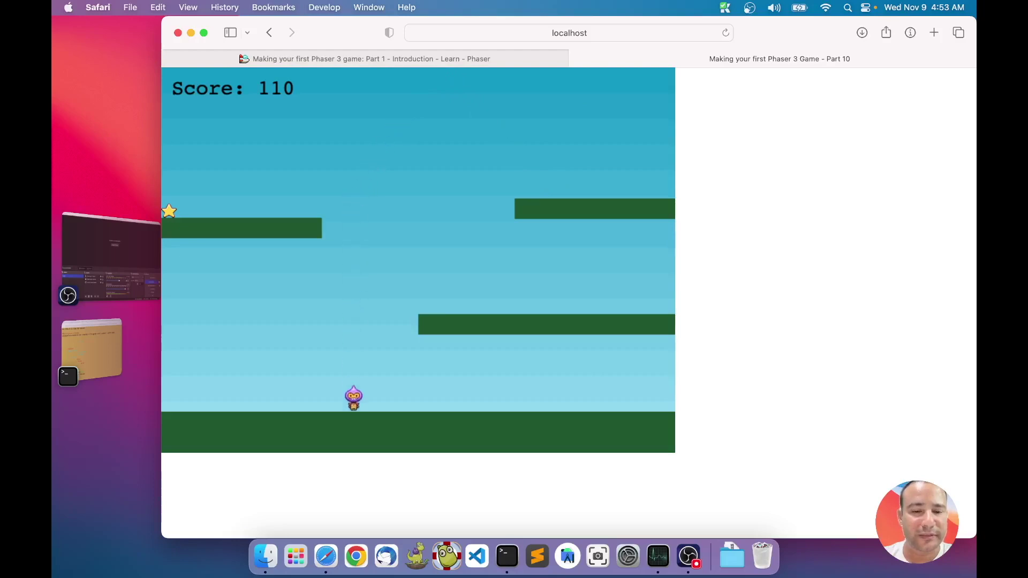
# Jump between the middle-right and upper-left platforms for the remaining stars, reaching score 140
pyautogui.press('Right')
pyautogui.press('Up')
pyautogui.press('Right')
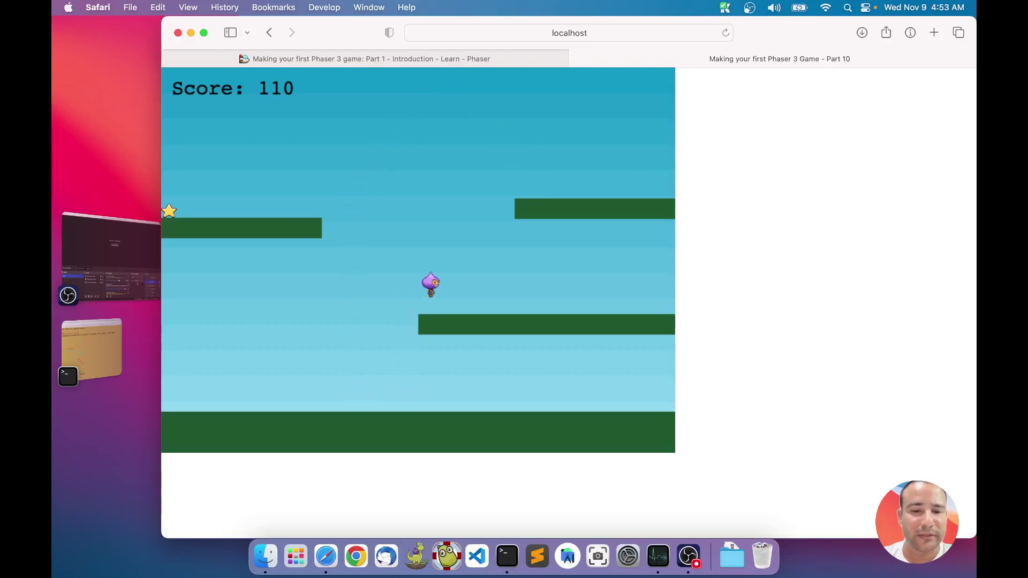
pyautogui.press('Up')
pyautogui.press('Left')
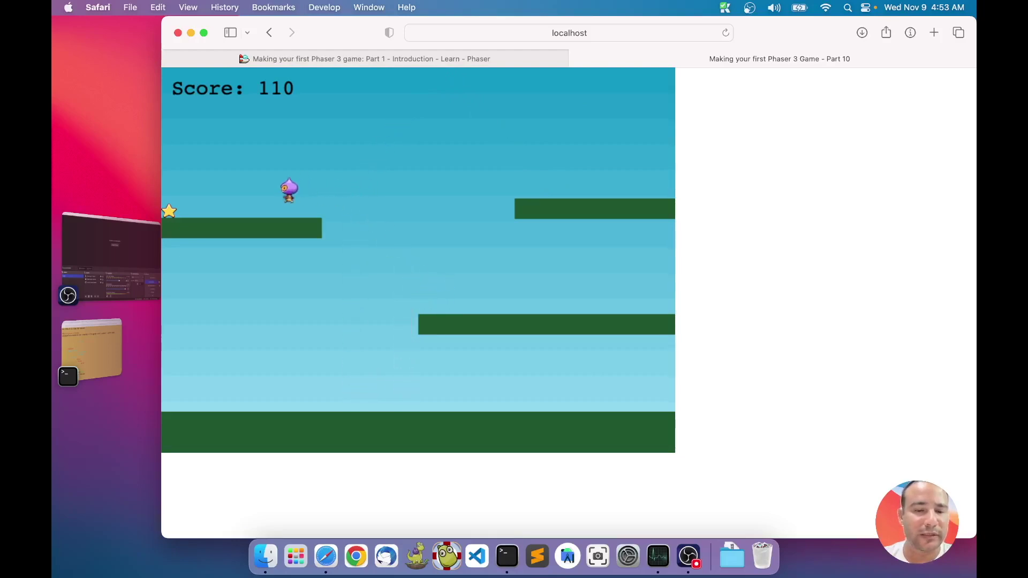
pyautogui.press('Left')
pyautogui.press('Right')
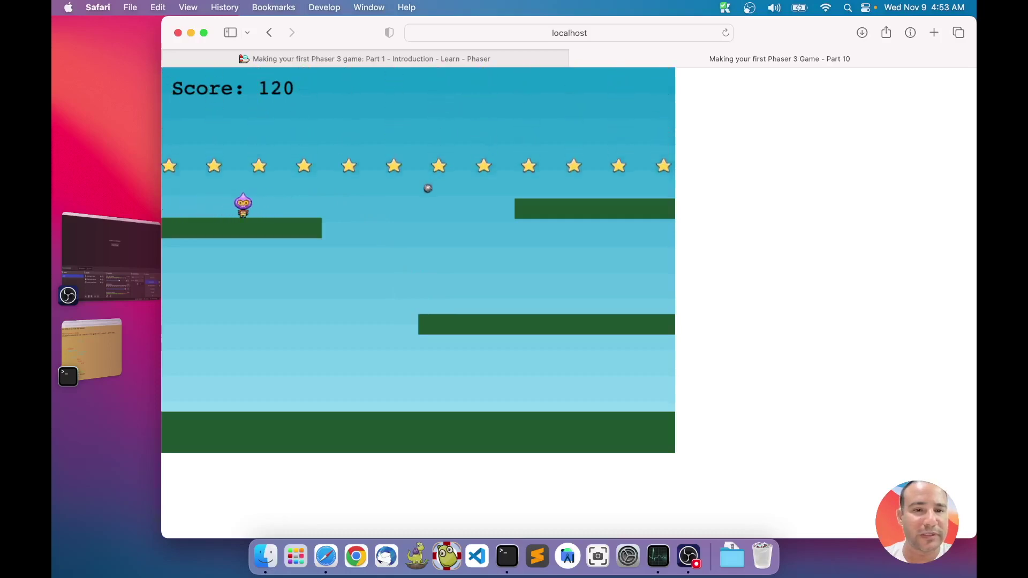
pyautogui.press('Right')
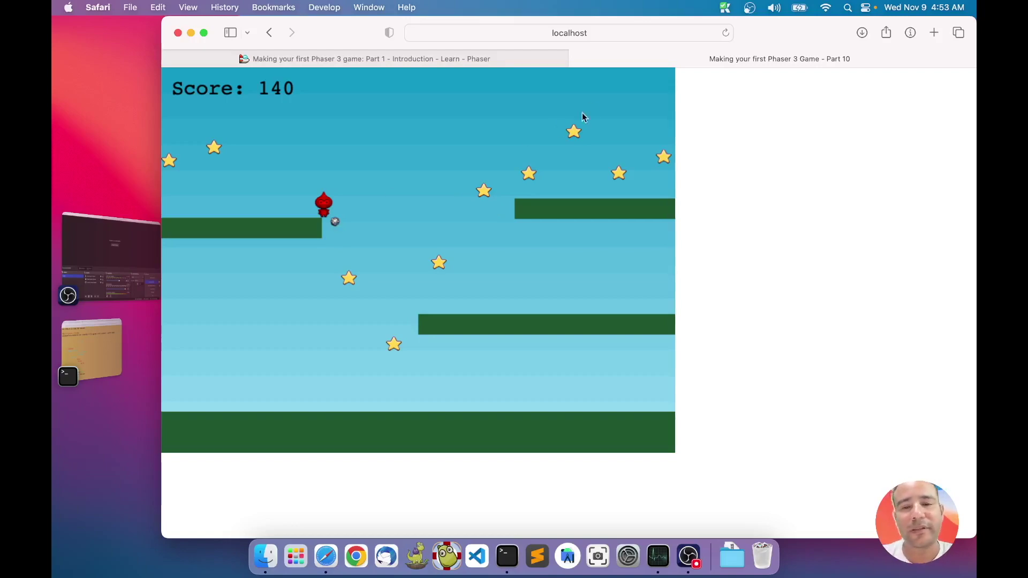
# Close the localhost game tab, skim the phaser.io tutorial, and bring Phaser Editor 2D forward
pyautogui.click(576, 59)
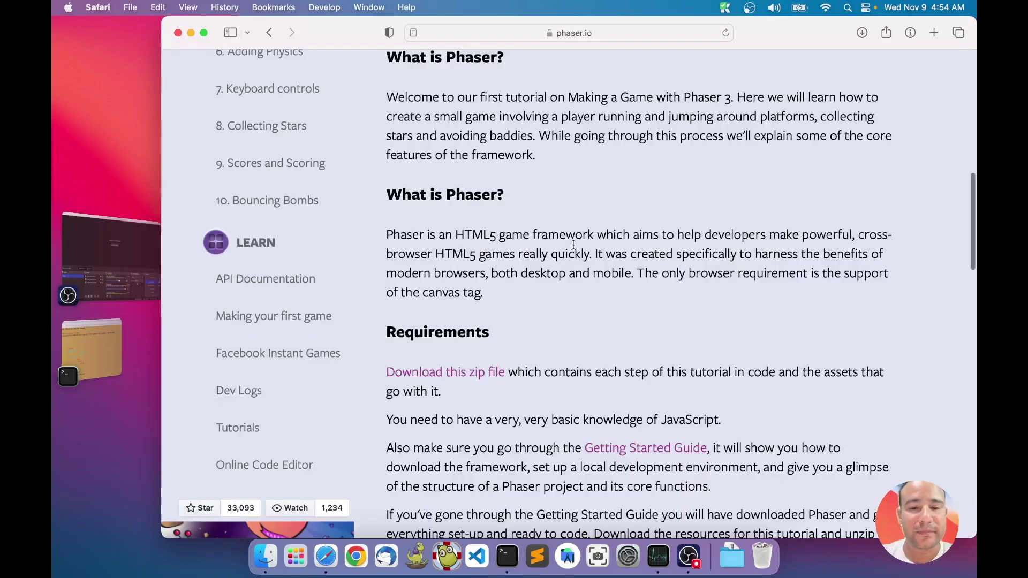
pyautogui.scroll(-10, 573, 246)
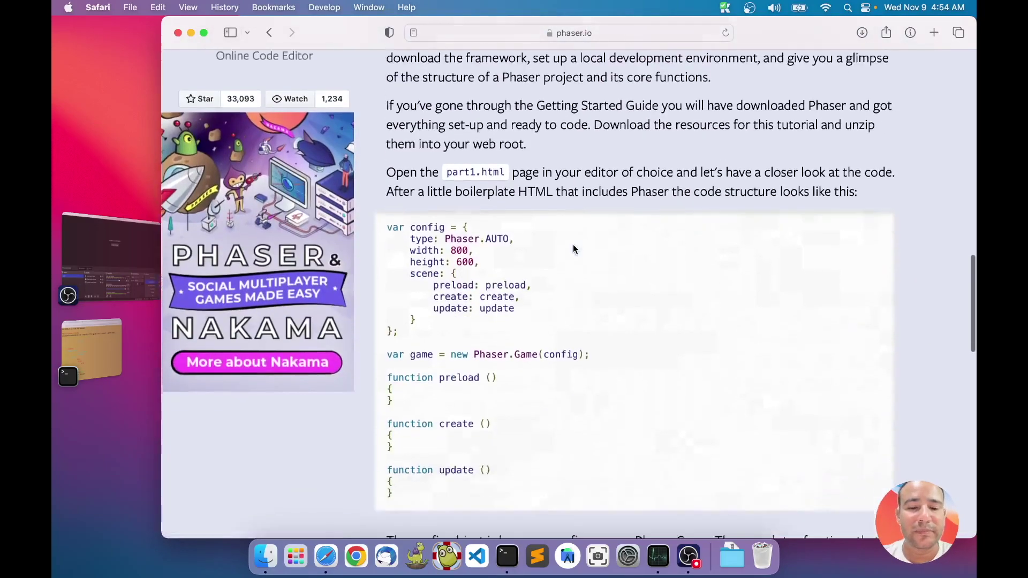
pyautogui.scroll(-5, 573, 249)
pyautogui.scroll(3, 574, 249)
pyautogui.scroll(15, 573, 249)
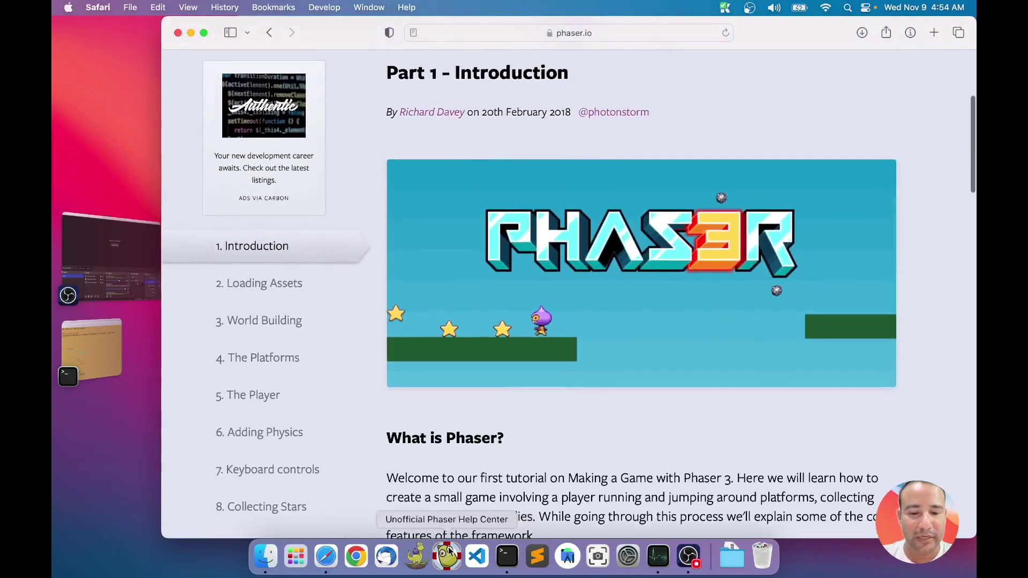
pyautogui.click(417, 557)
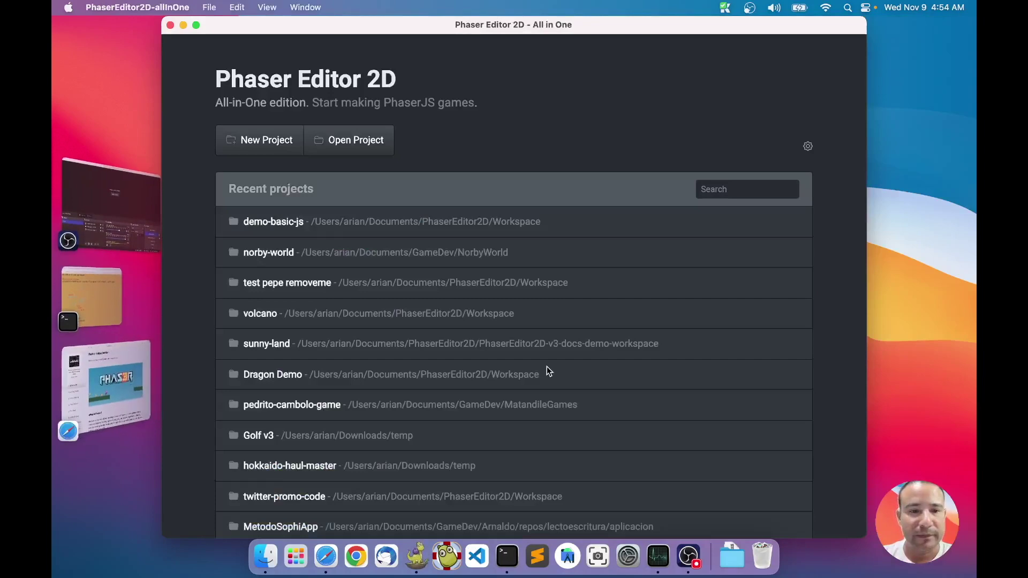
# Start a New Project from the Webpack TypeScript template
pyautogui.click(255, 149)
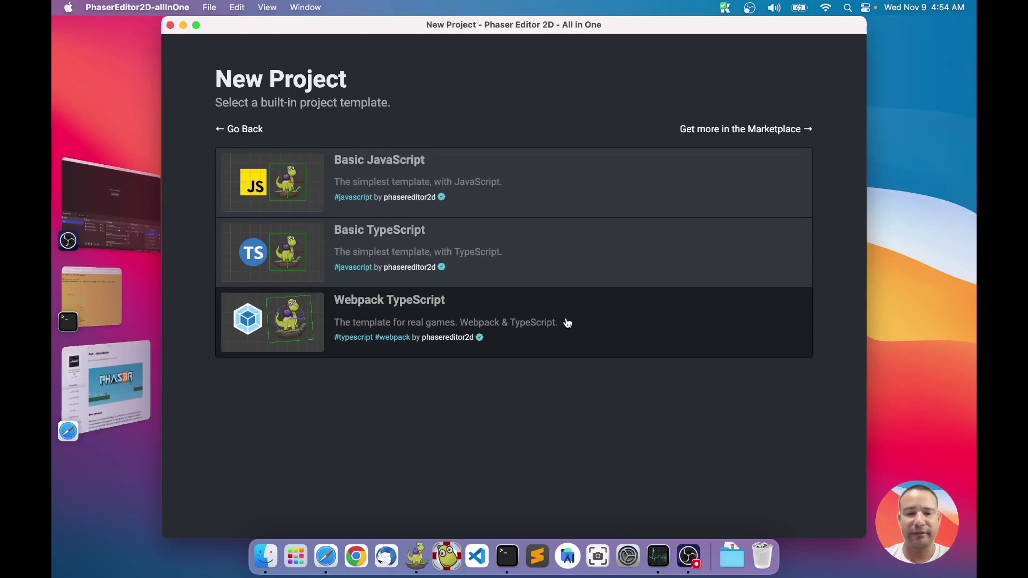
pyautogui.click(557, 320)
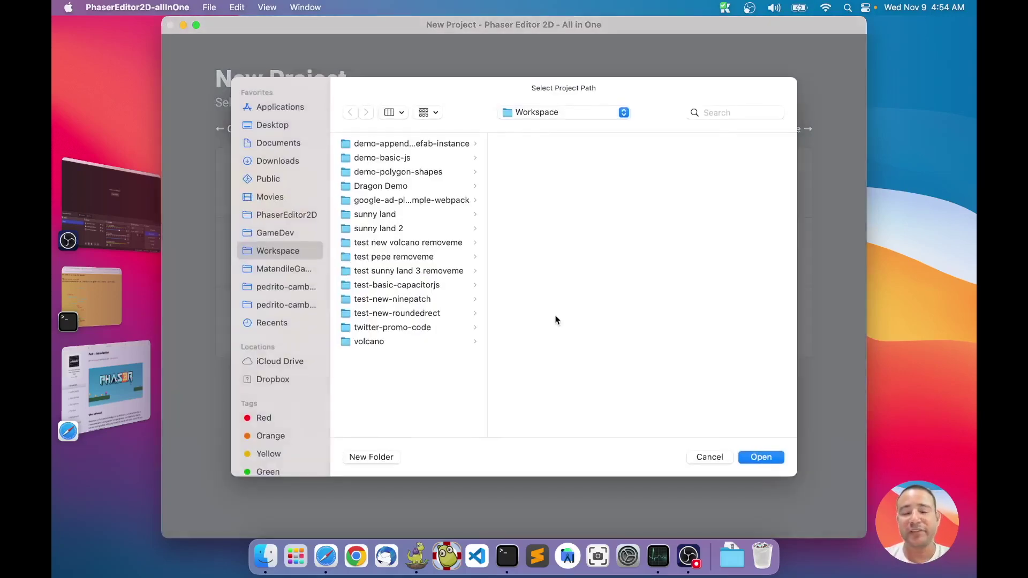
# Create a 'phaser-tutorial-game' folder in Workspace and open it as the project location
pyautogui.click(371, 456)
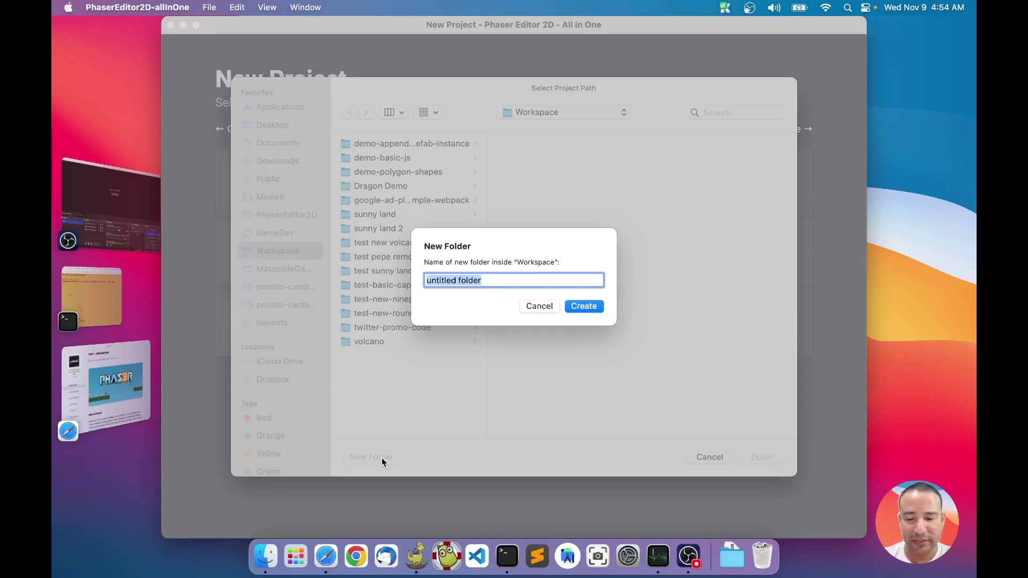
pyautogui.write('phaser-tutorial-game')
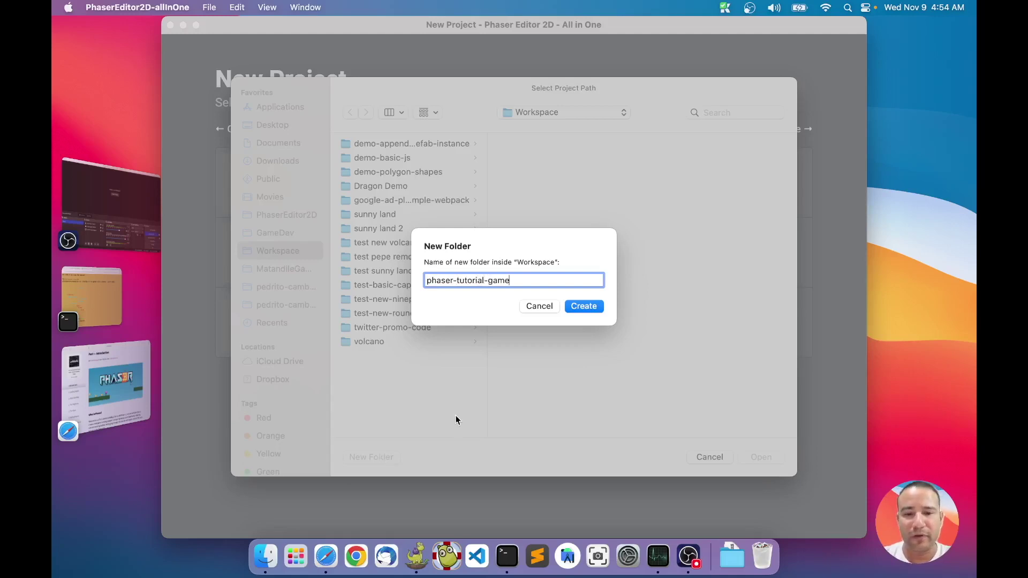
pyautogui.click(583, 308)
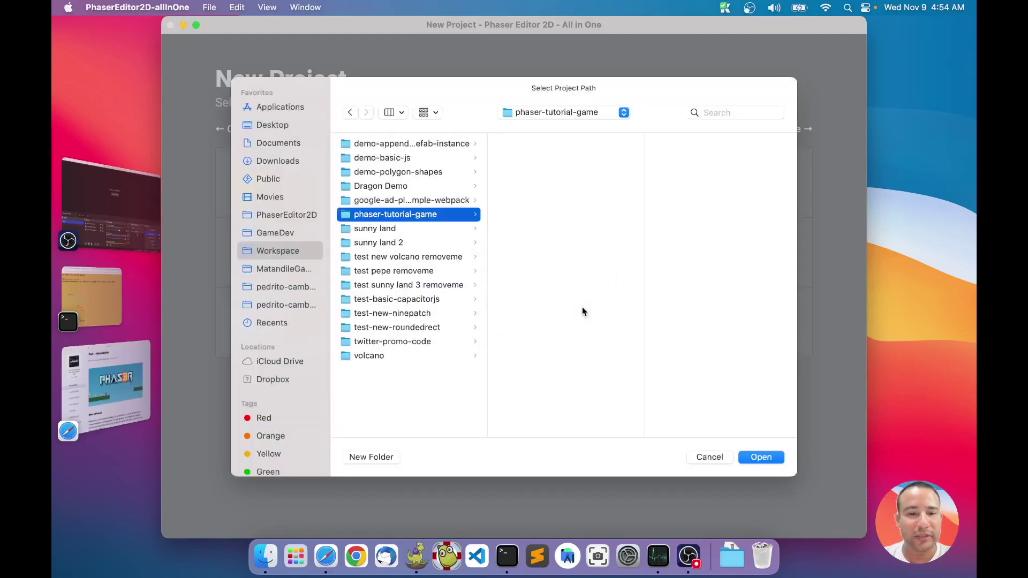
pyautogui.click(769, 460)
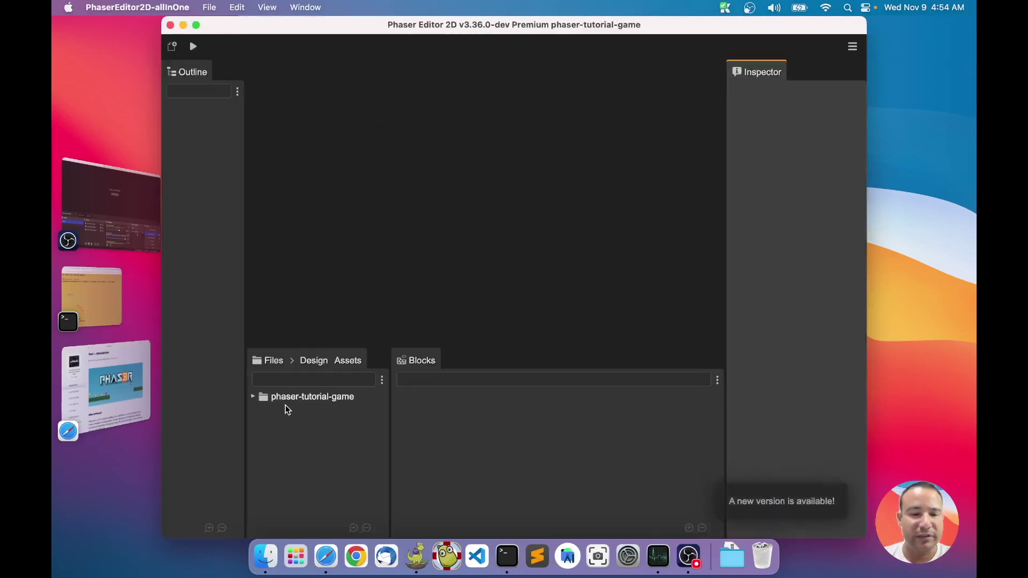
# Expand phaser-tutorial-game > src > scenes in the Files panel, widening the file list
pyautogui.click(254, 398)
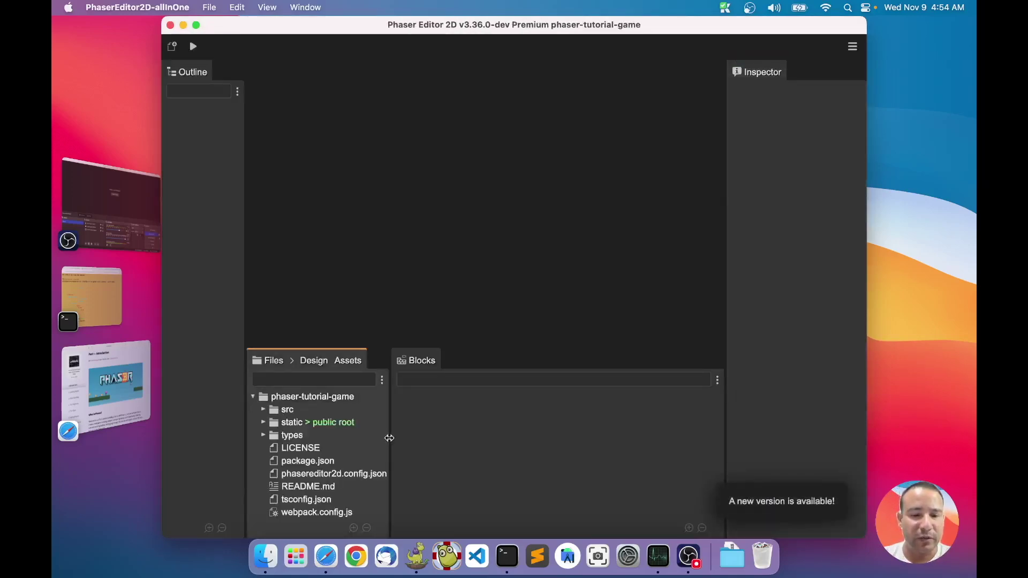
pyautogui.moveTo(389, 438); pyautogui.dragTo(412, 438)
pyautogui.click(263, 410)
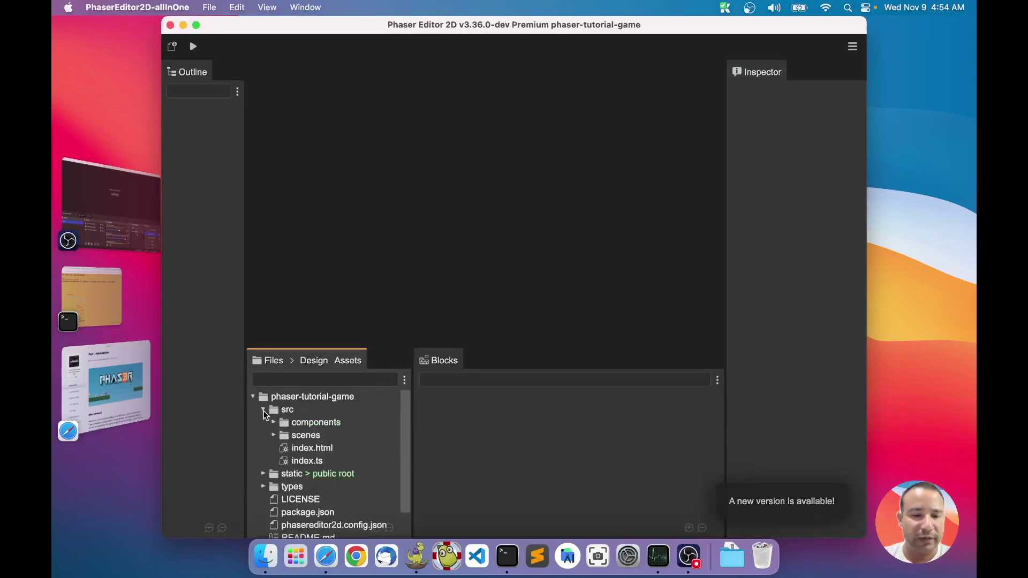
pyautogui.click(274, 435)
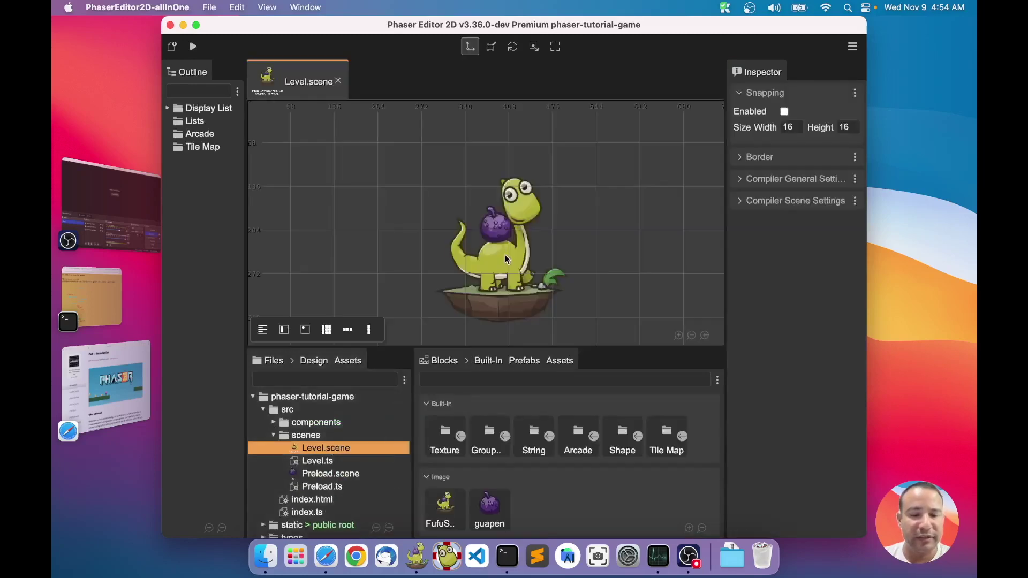
pyautogui.scroll(-5, 505, 260)
pyautogui.scroll(5, 508, 225)
pyautogui.scroll(-1, 343, 460)
# Open Preload.scene, return to Level.scene, and widen the scene outline panel
pyautogui.doubleClick(352, 465)
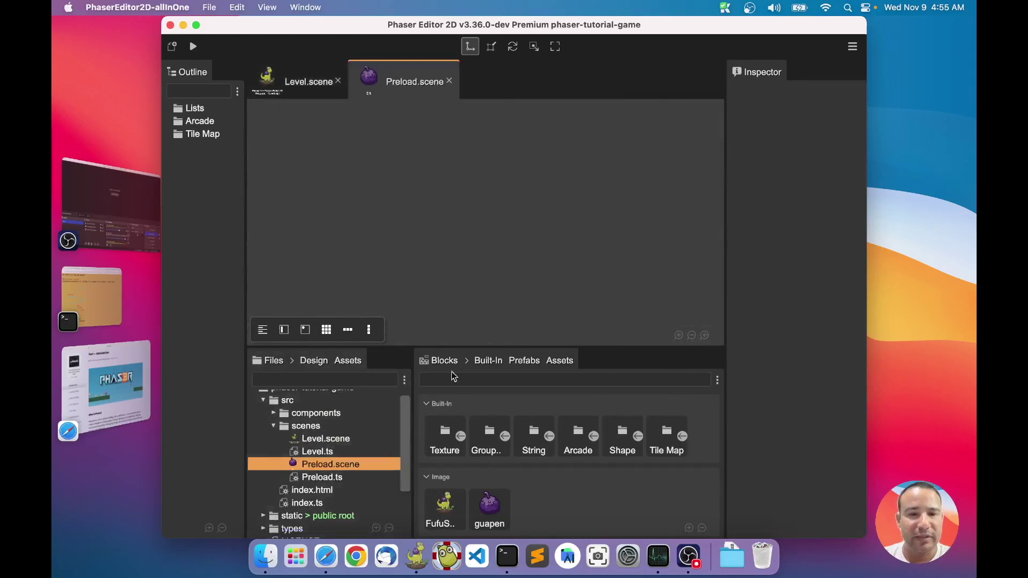
pyautogui.click(303, 78)
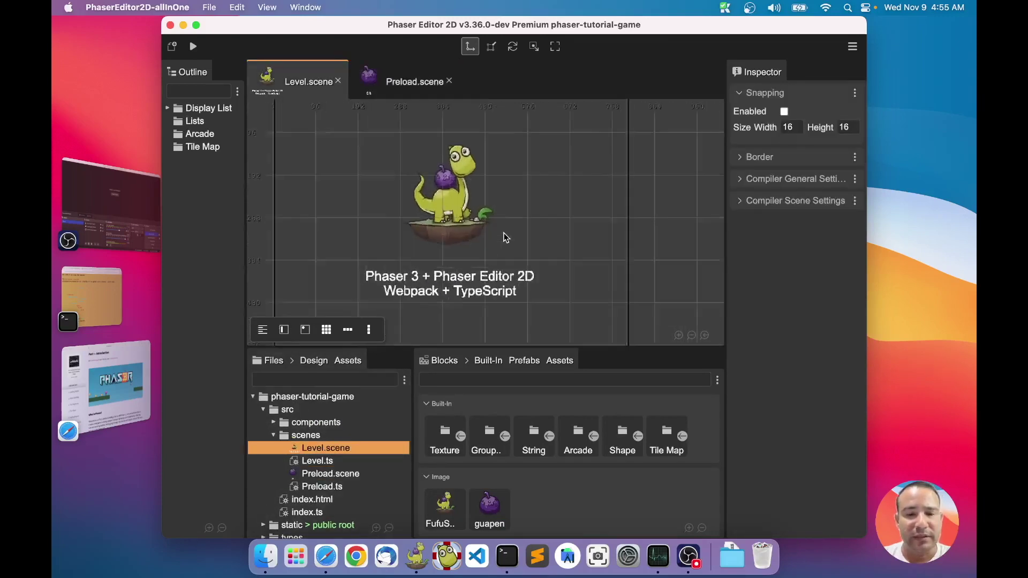
pyautogui.scroll(-2, 505, 238)
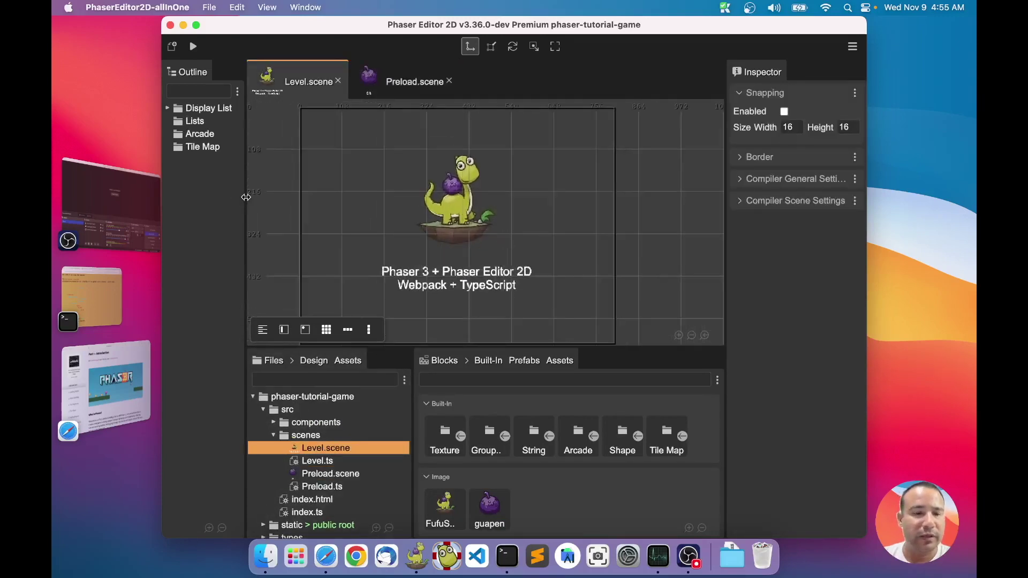
pyautogui.moveTo(246, 197); pyautogui.dragTo(285, 197)
pyautogui.scroll(2, 512, 224)
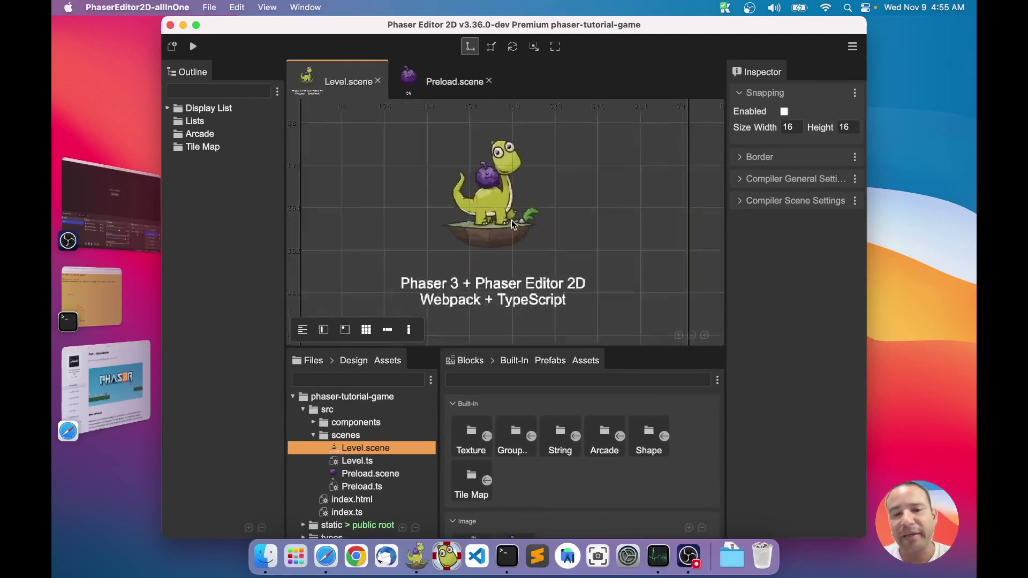
pyautogui.scroll(-3, 512, 224)
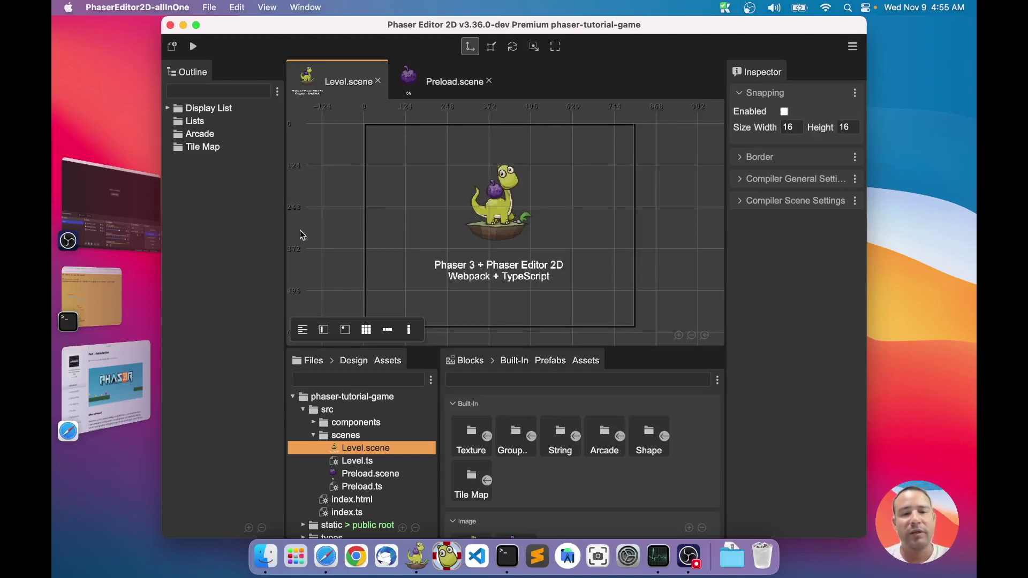
pyautogui.moveTo(284, 234); pyautogui.dragTo(273, 233)
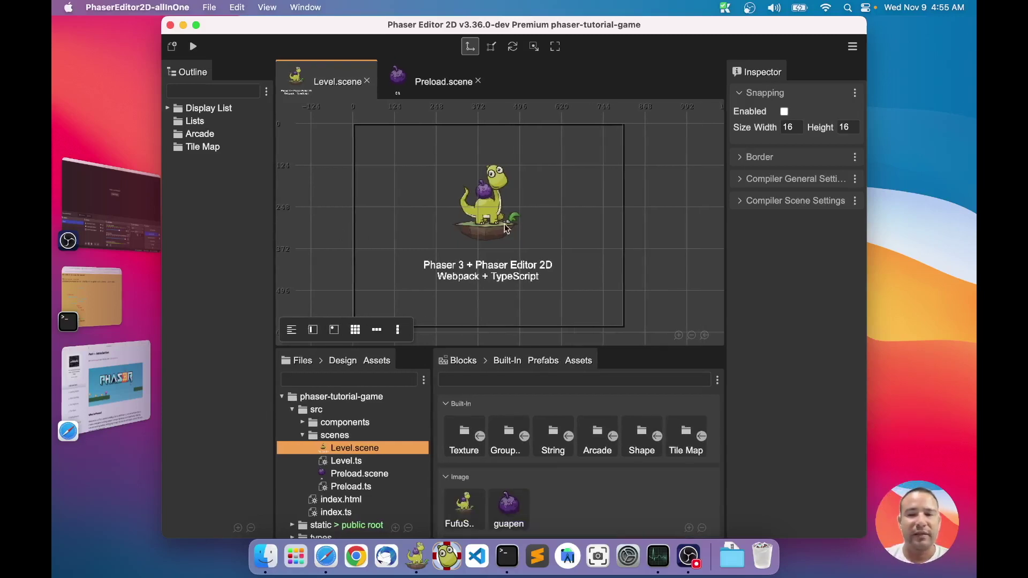
pyautogui.click(853, 47)
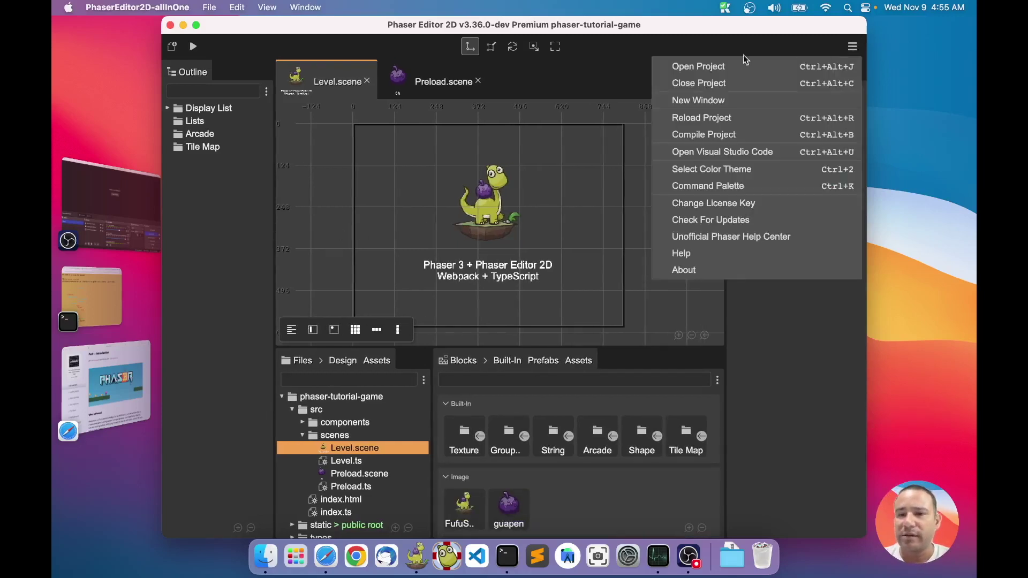
# Choose 'Open Visual Studio Code' from the editor's main menu to load phaser-tutorial-game
pyautogui.click(721, 153)
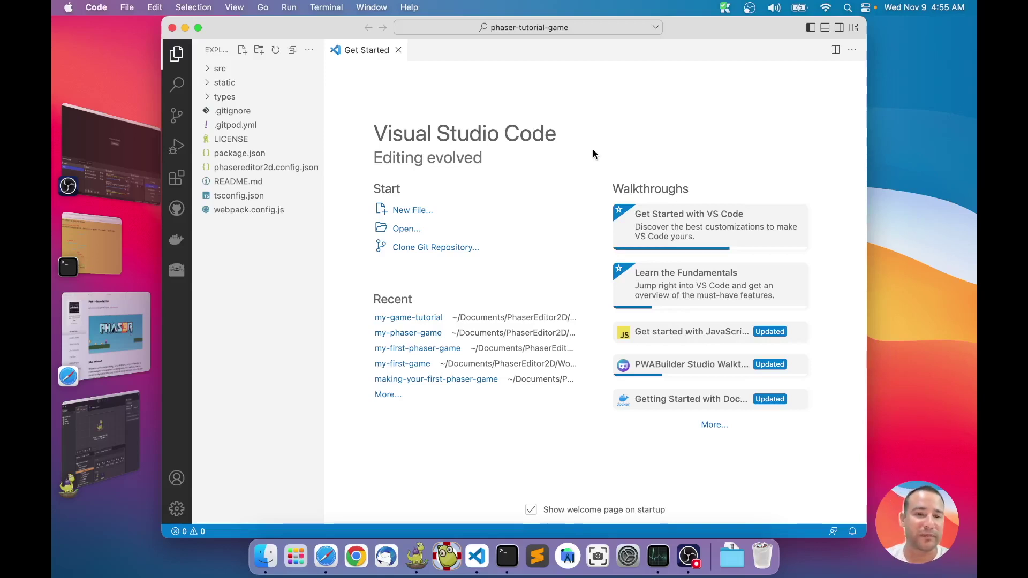
# Open a new terminal and run npm install for the phaser-tutorial-game project
pyautogui.click(326, 7)
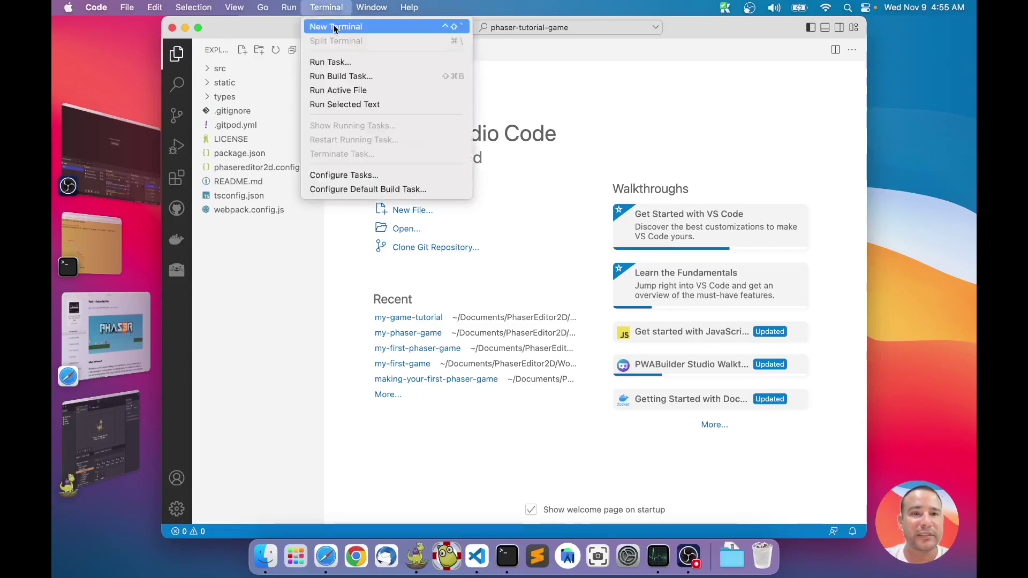
pyautogui.click(334, 27)
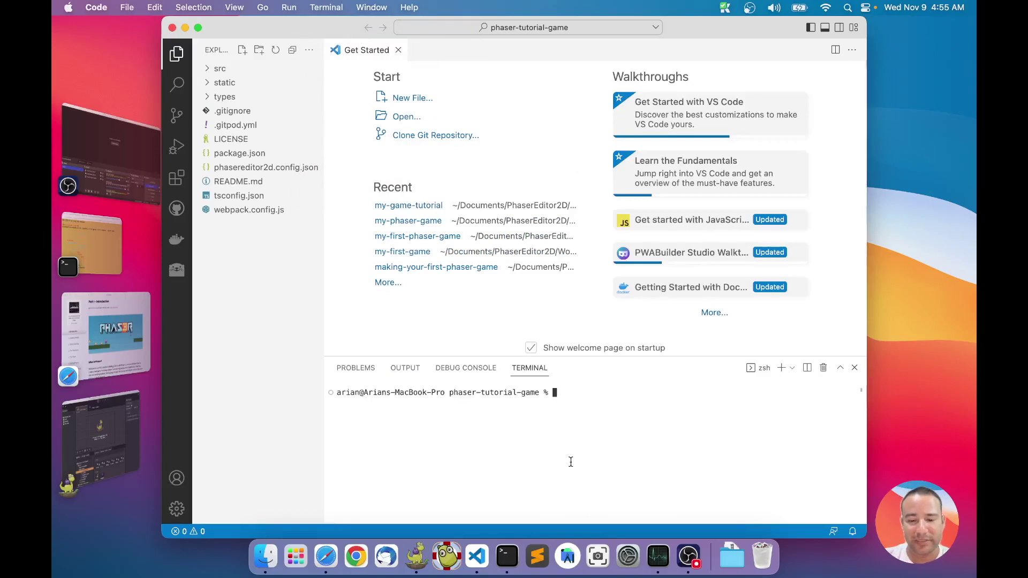
pyautogui.write('npm install')
pyautogui.press('Return')
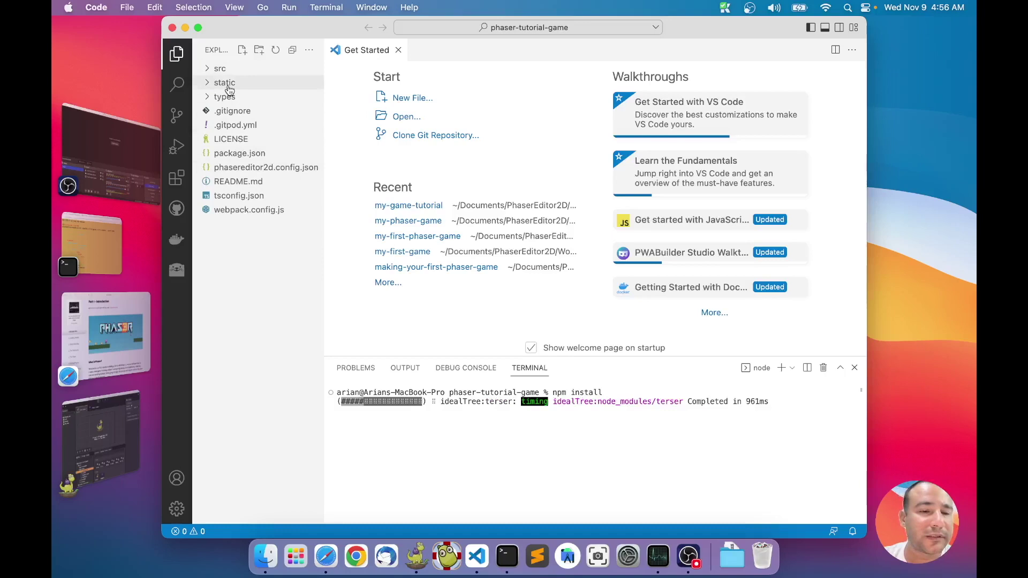
# Point out tsconfig.json, webpack.config.js and phasereditor2d.config.json in the Explorer
pyautogui.click(245, 198)
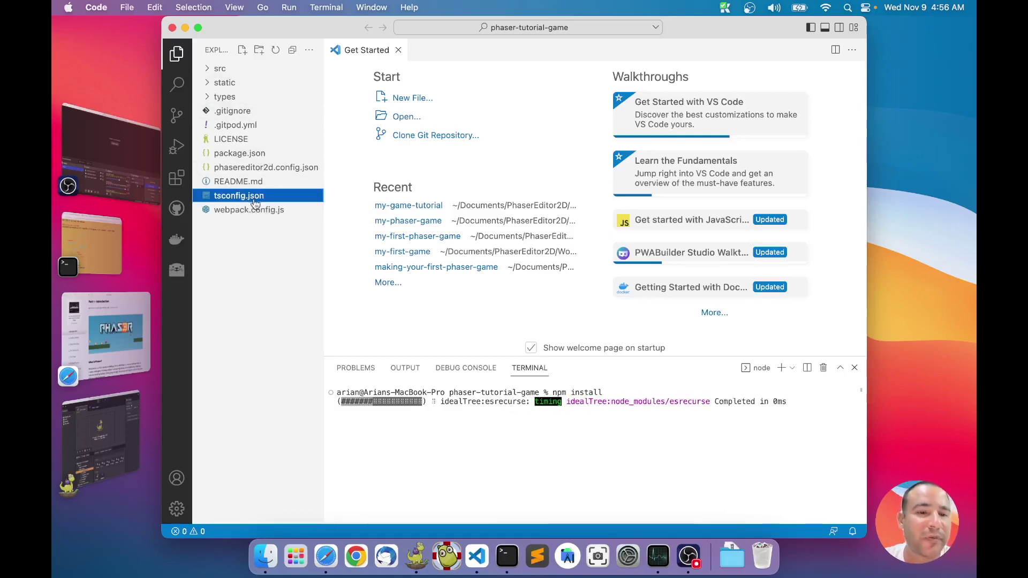
pyautogui.click(244, 214)
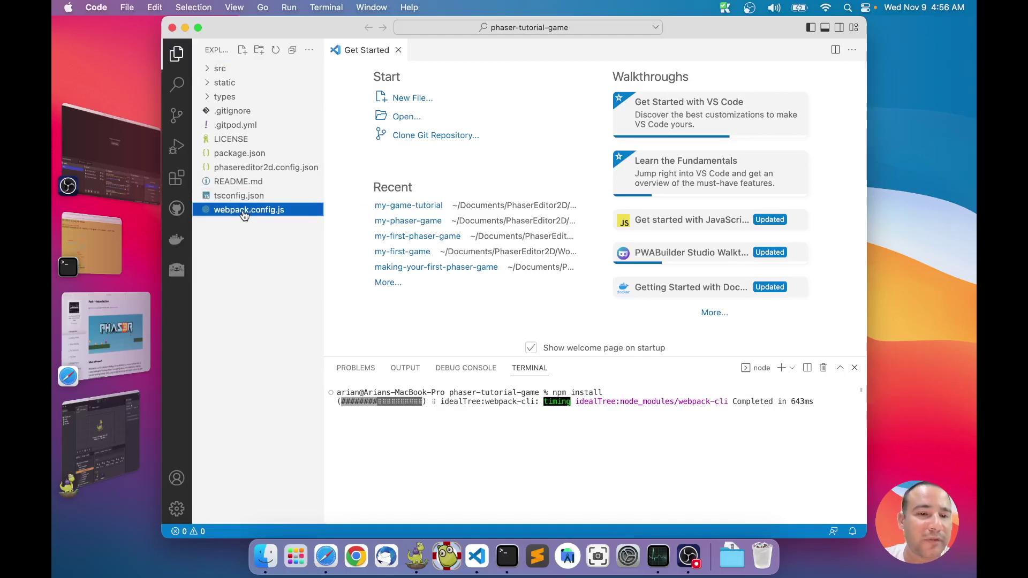
pyautogui.click(236, 172)
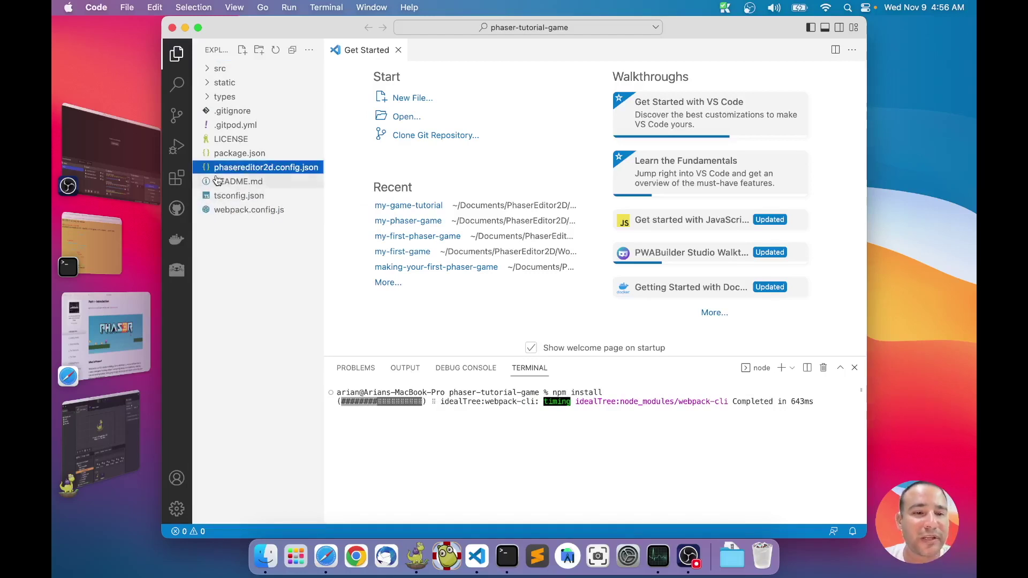
# Open phasereditor2d.config.json, highlight the dist entry in its skip list, then close it
pyautogui.doubleClick(236, 171)
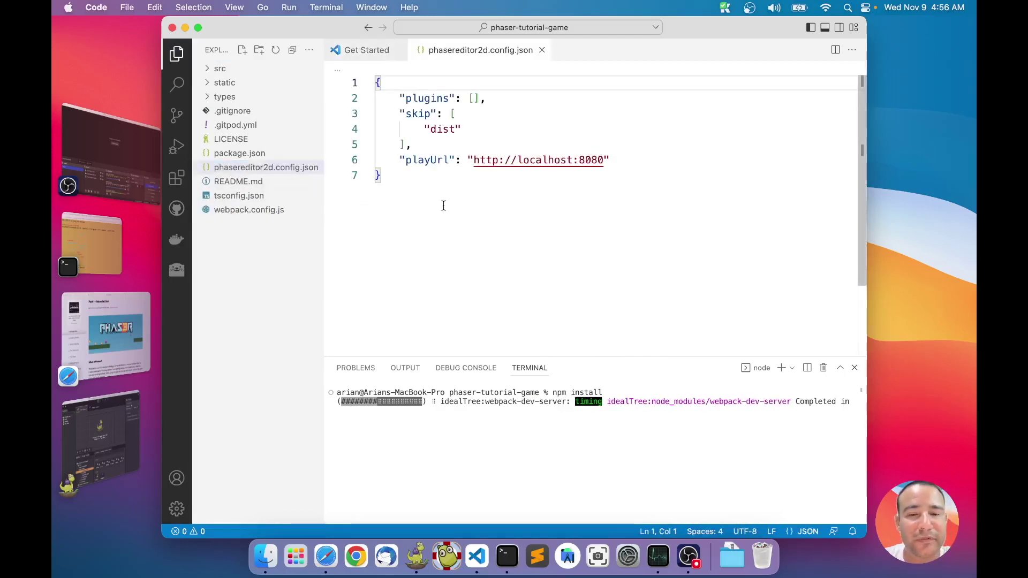
pyautogui.doubleClick(434, 134)
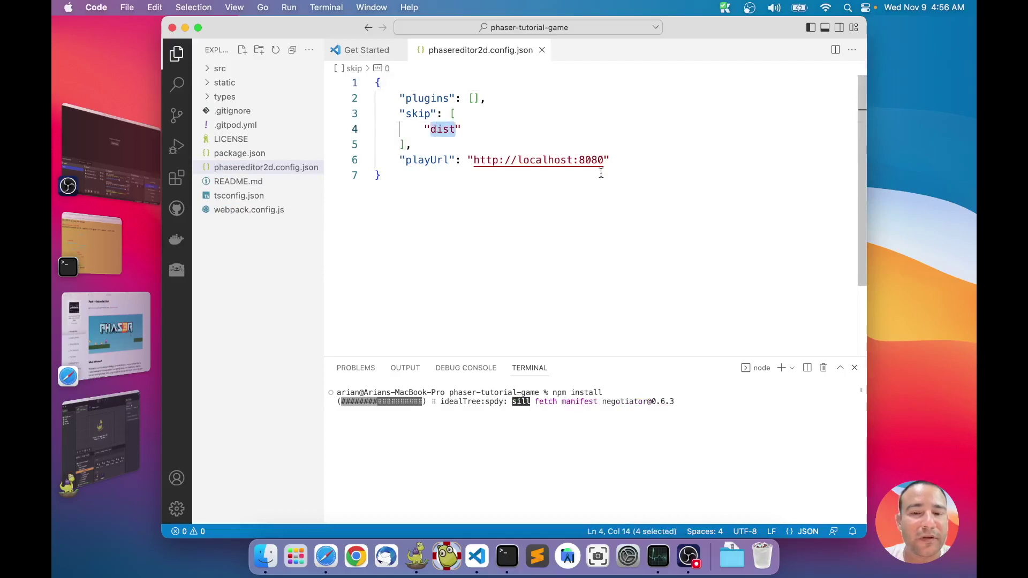
pyautogui.click(459, 129)
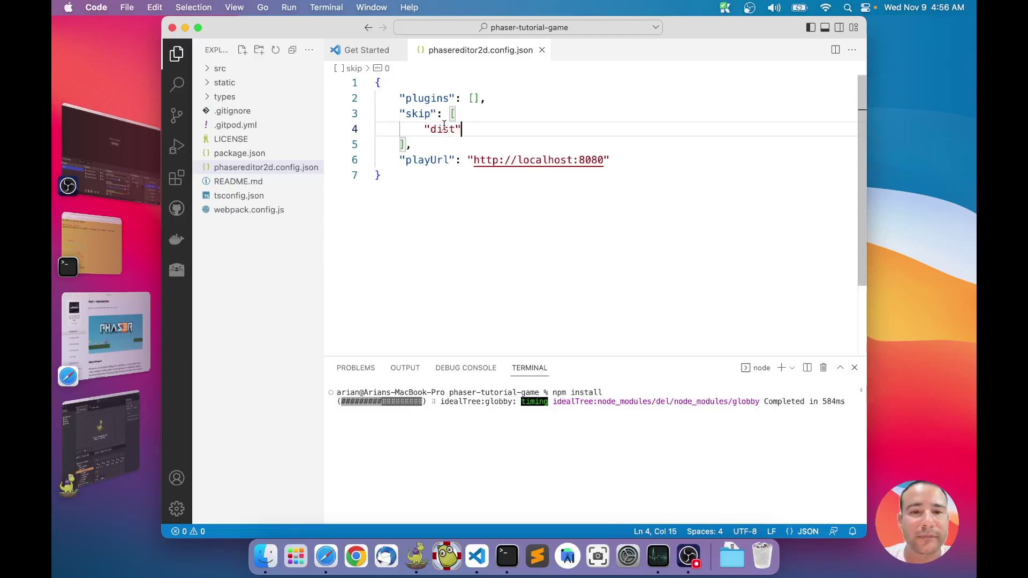
pyautogui.click(542, 50)
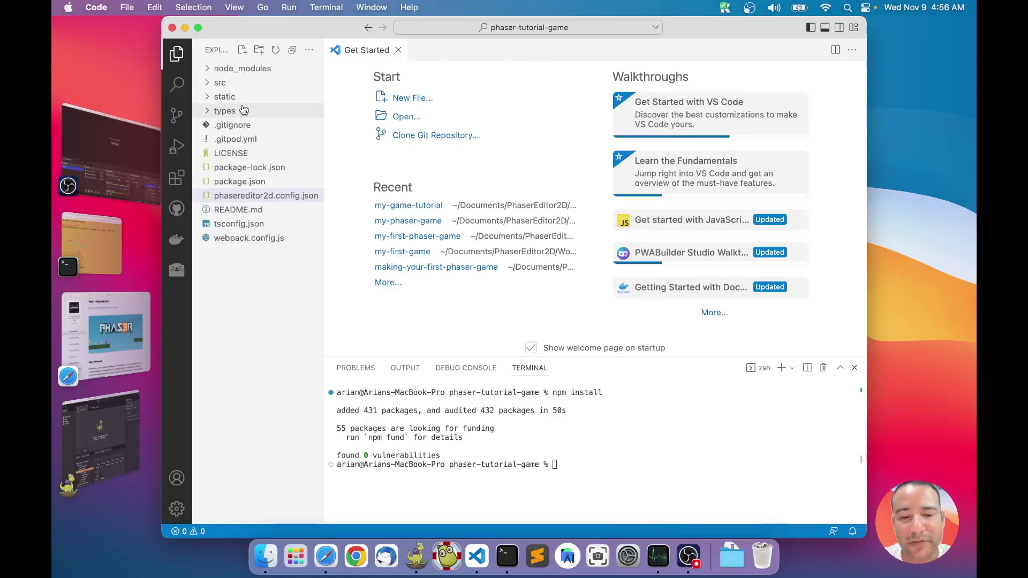
# Run npm update in the terminal to bring the packages up to date
pyautogui.click(586, 465)
pyautogui.write('npm ')
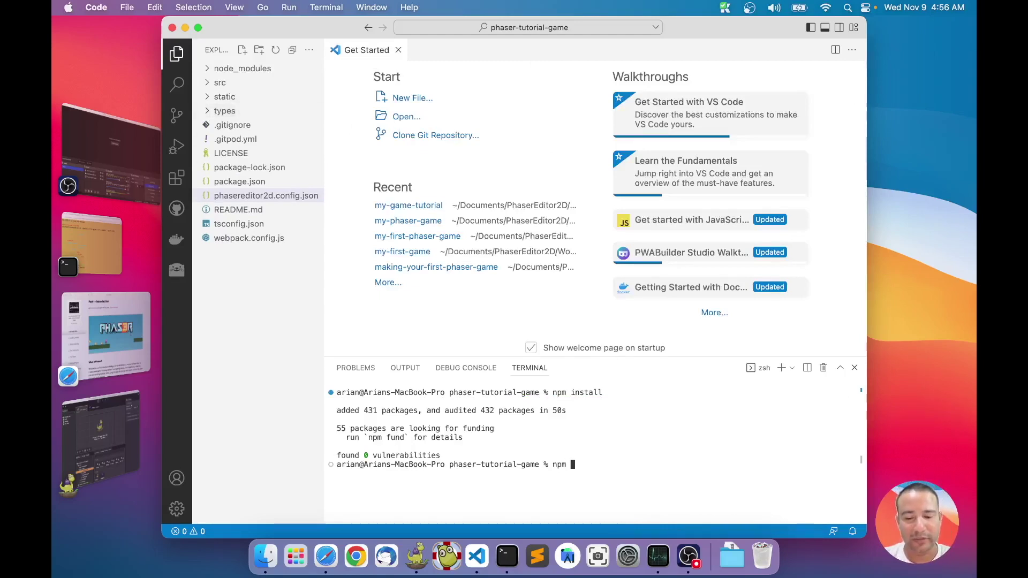
pyautogui.write('update')
pyautogui.press('Return')
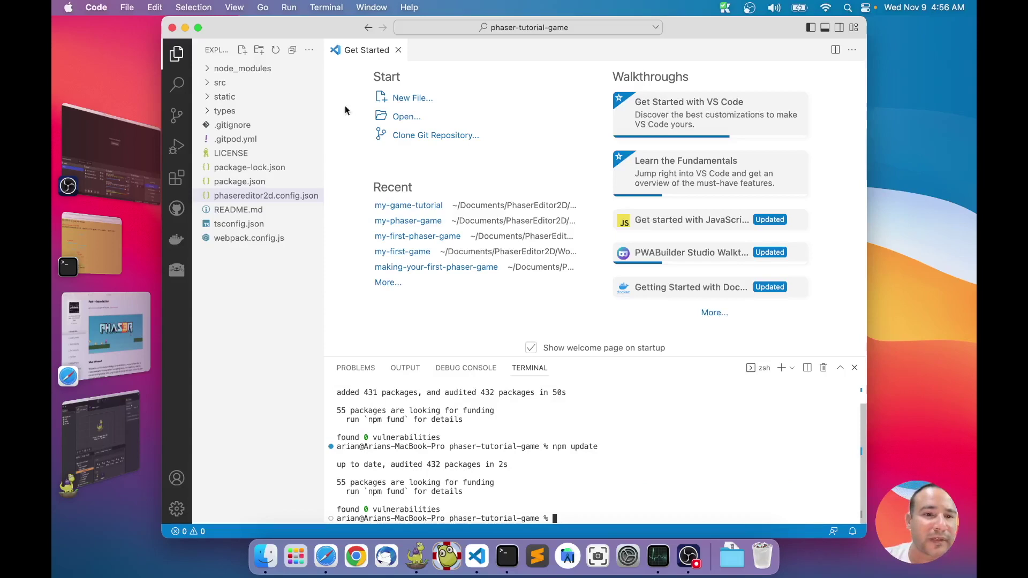
# Open src/index.ts to show the Phaser.Game config with its 800×600 size
pyautogui.click(252, 82)
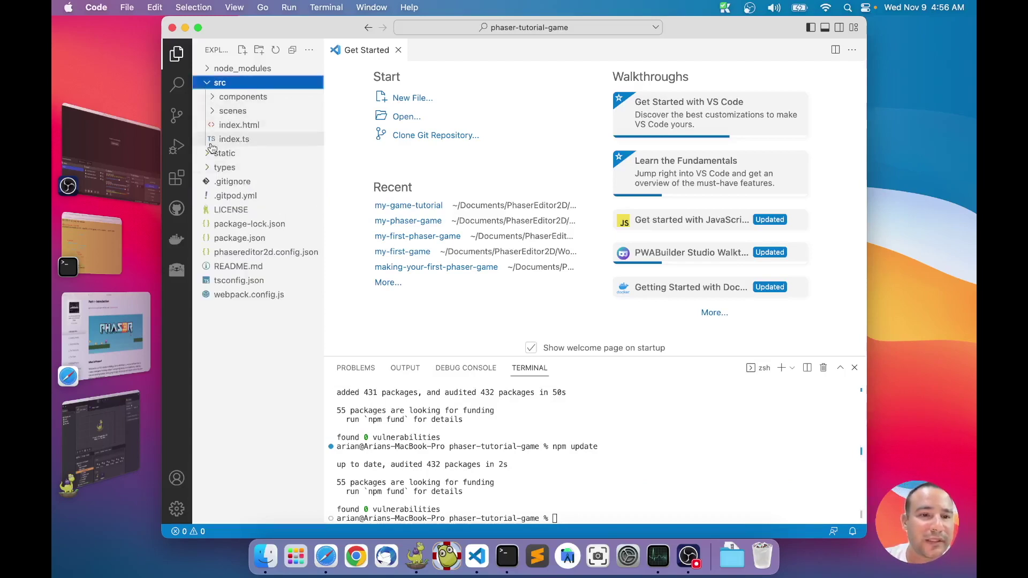
pyautogui.click(231, 140)
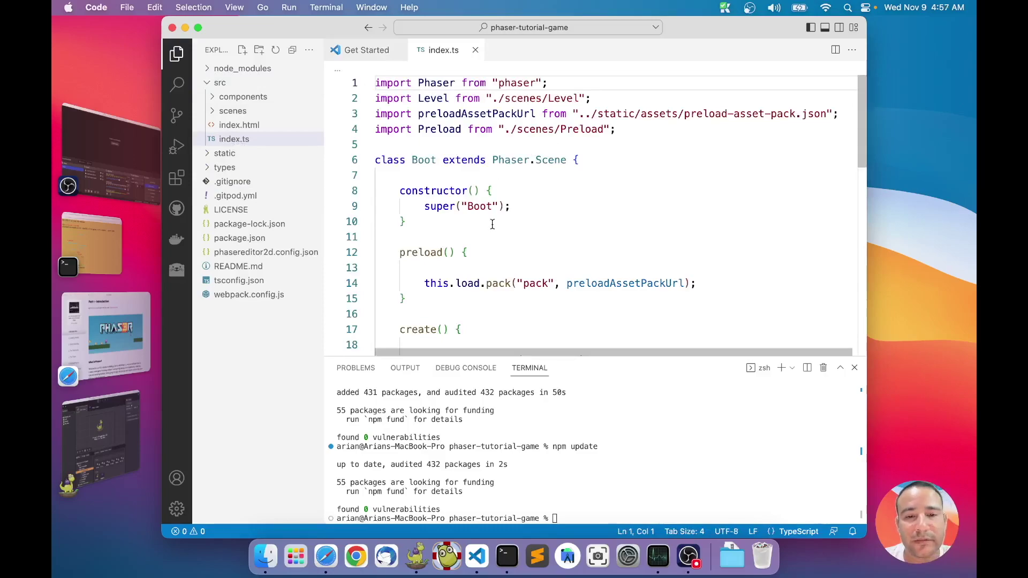
pyautogui.scroll(-10, 489, 223)
pyautogui.scroll(4, 491, 223)
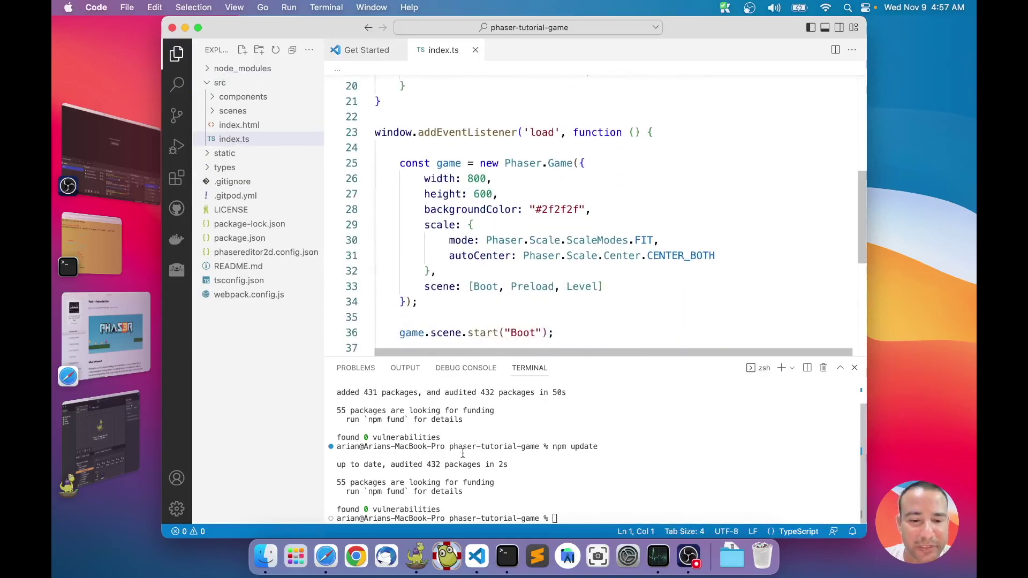
pyautogui.click(326, 557)
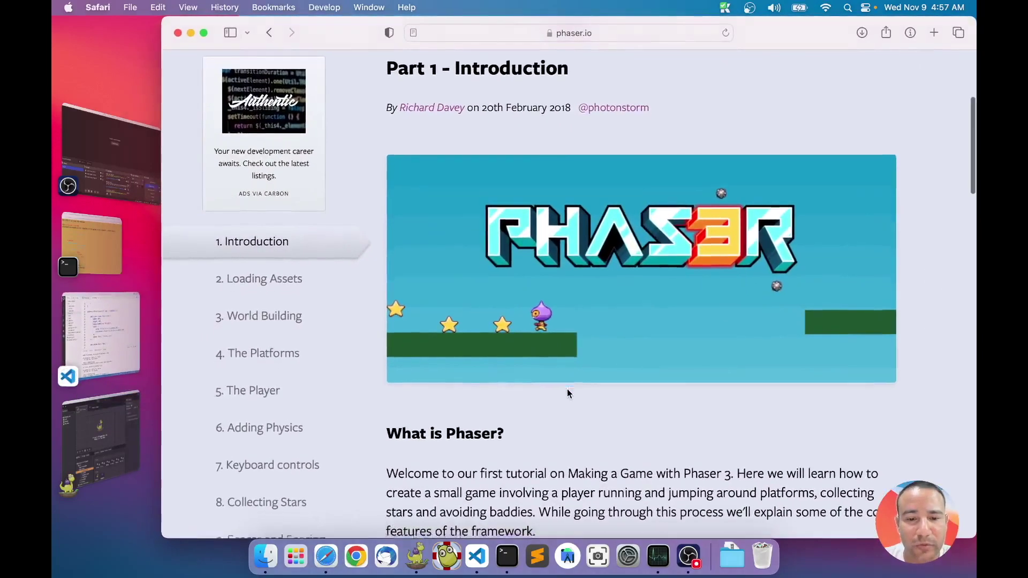
# Scroll through the phaser.io tutorial's game config example, then return to Visual Studio Code
pyautogui.scroll(-20, 567, 389)
pyautogui.scroll(3, 567, 388)
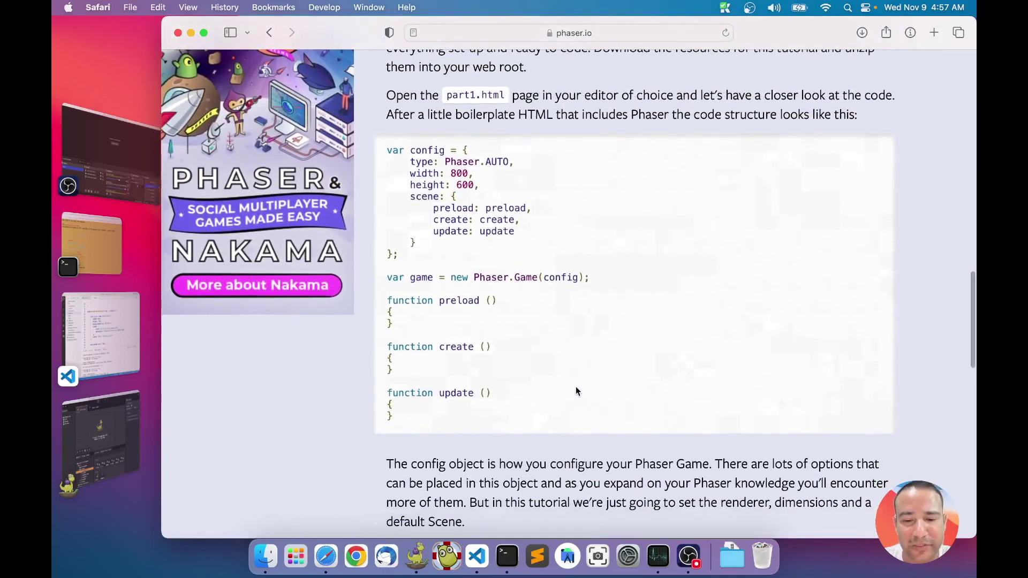
pyautogui.click(477, 557)
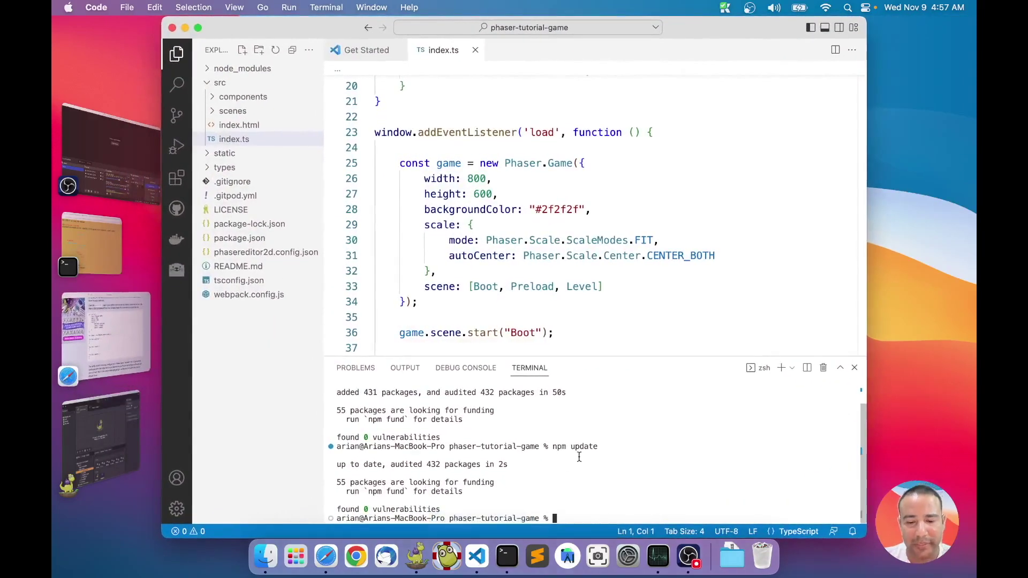
# Run npm start to launch the webpack dev server at localhost:8080
pyautogui.write('npm start')
pyautogui.press('Return')
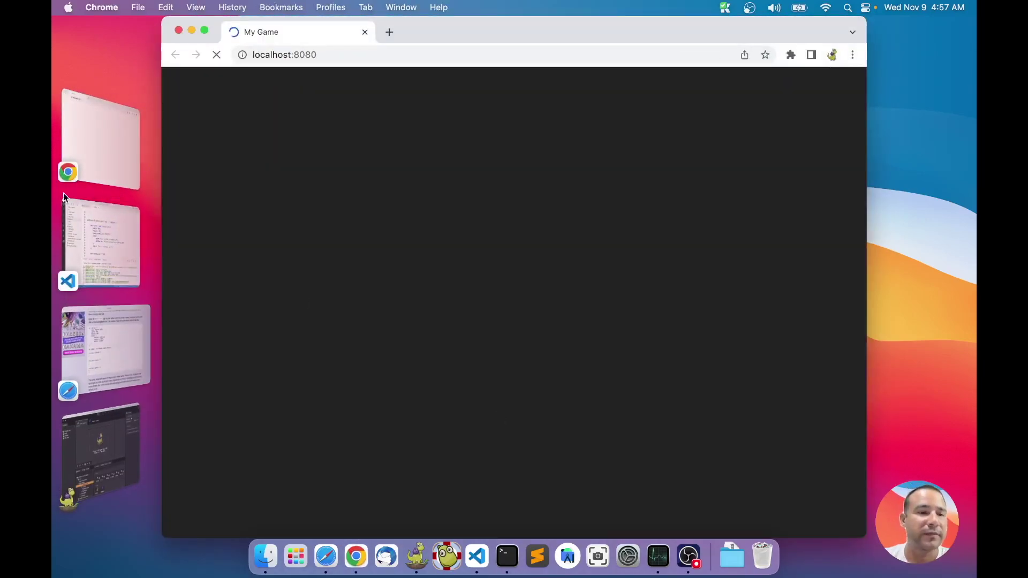
# Close the extra blank Chrome window and click the dino logo three times to test its effect
pyautogui.click(73, 103)
pyautogui.click(178, 30)
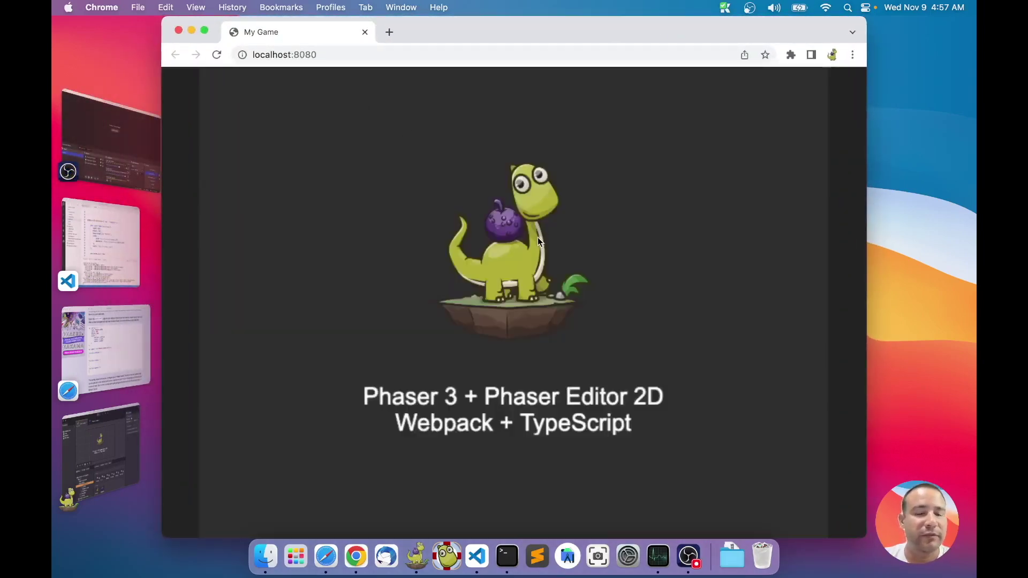
pyautogui.click(504, 274)
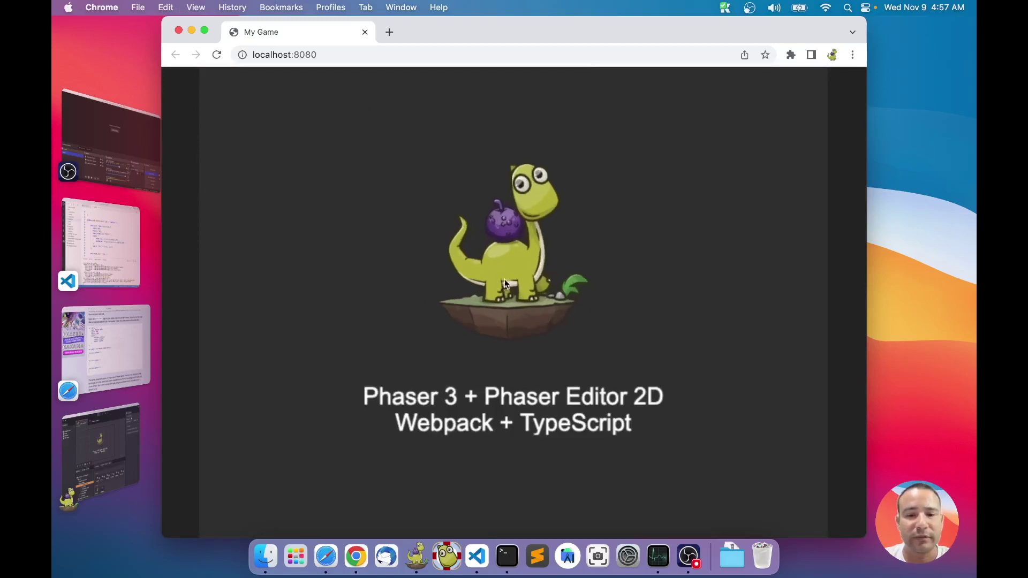
pyautogui.click(524, 277)
pyautogui.click(518, 261)
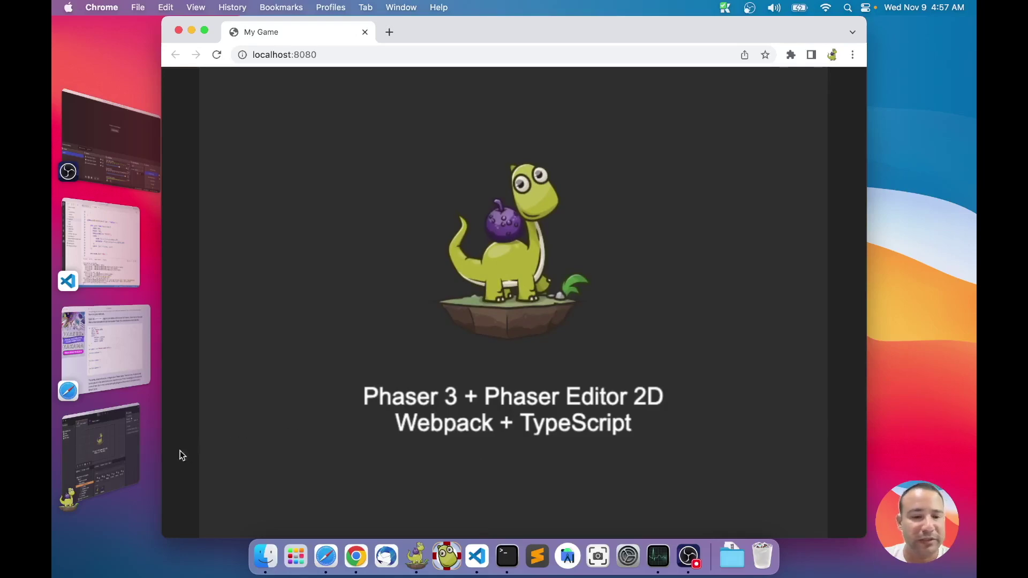
pyautogui.click(104, 437)
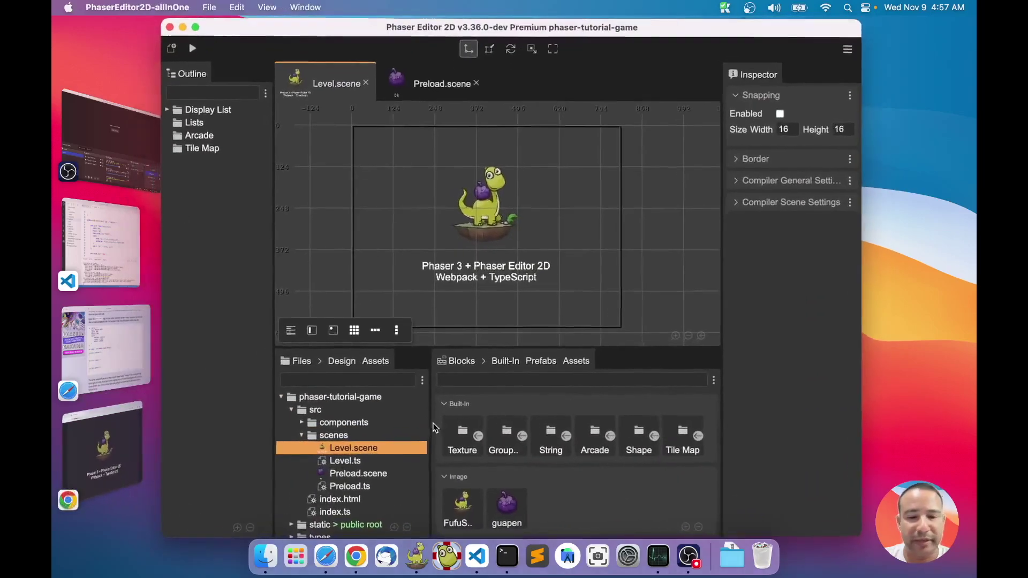
# Change the title text's Text Content to 'Hello everyone!' and view the reloaded game in Chrome
pyautogui.click(477, 284)
pyautogui.scroll(-3, 793, 375)
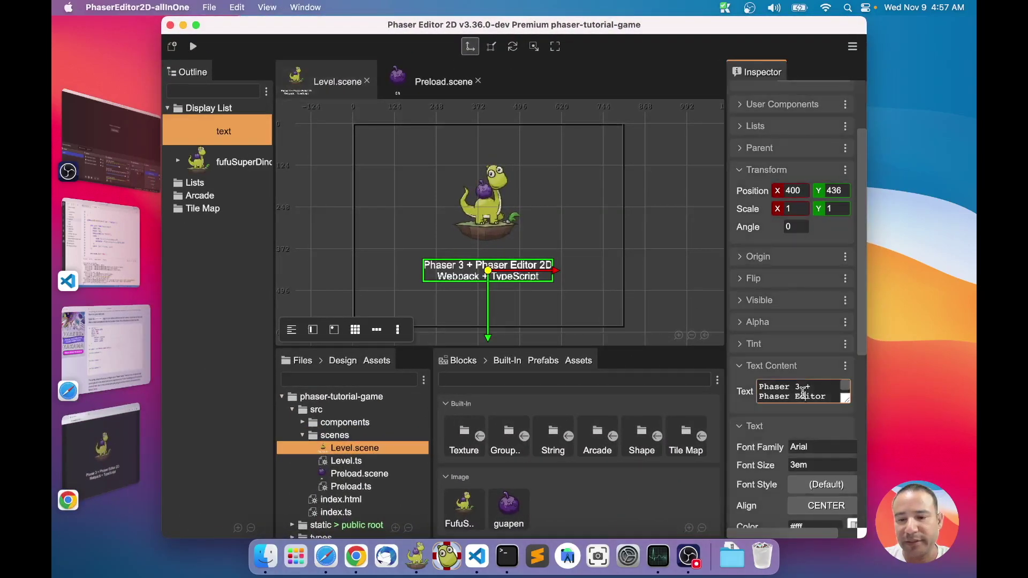
pyautogui.tripleClick(802, 392)
pyautogui.write('Hell')
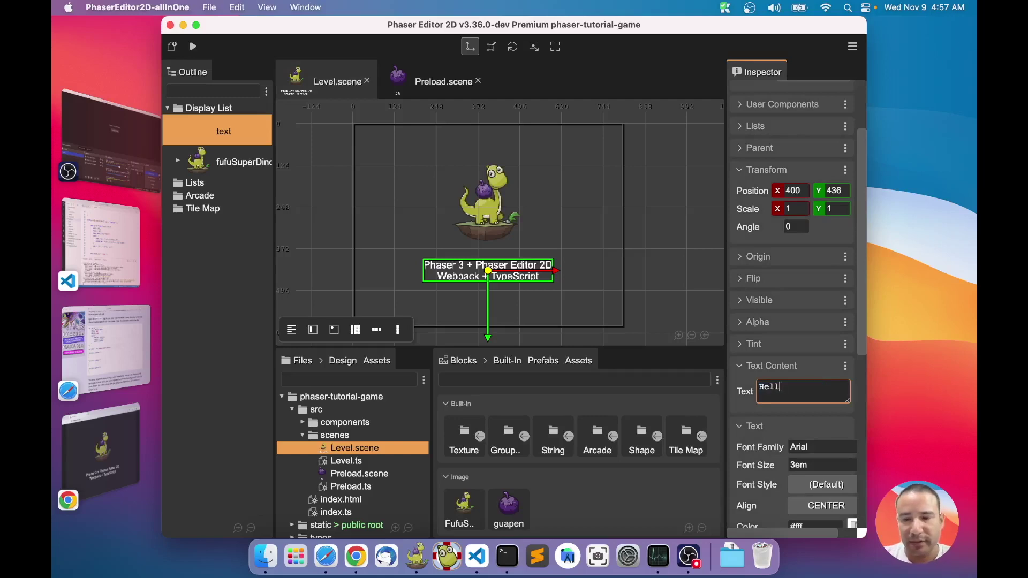
pyautogui.write('o everyone!')
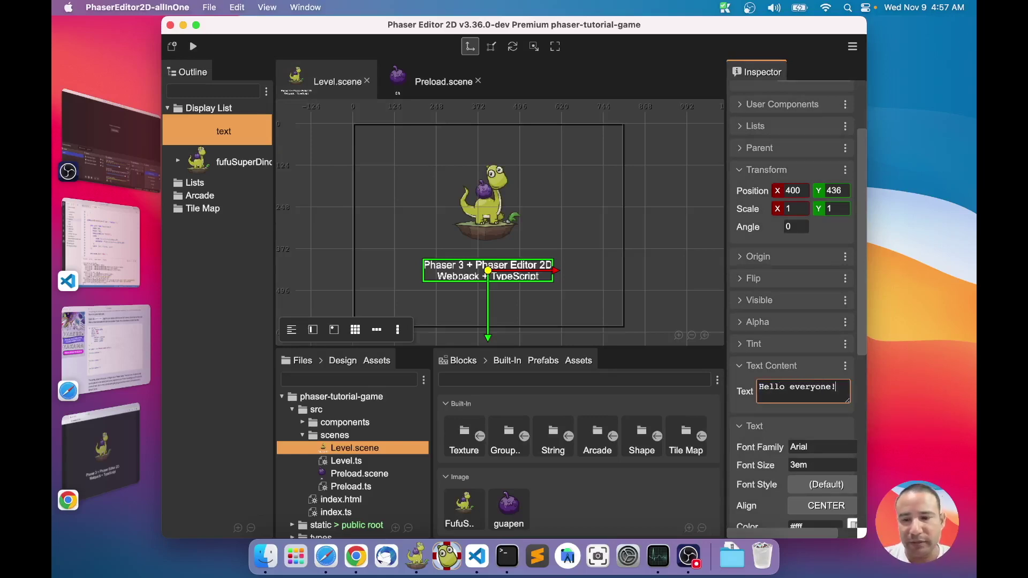
pyautogui.press('Tab')
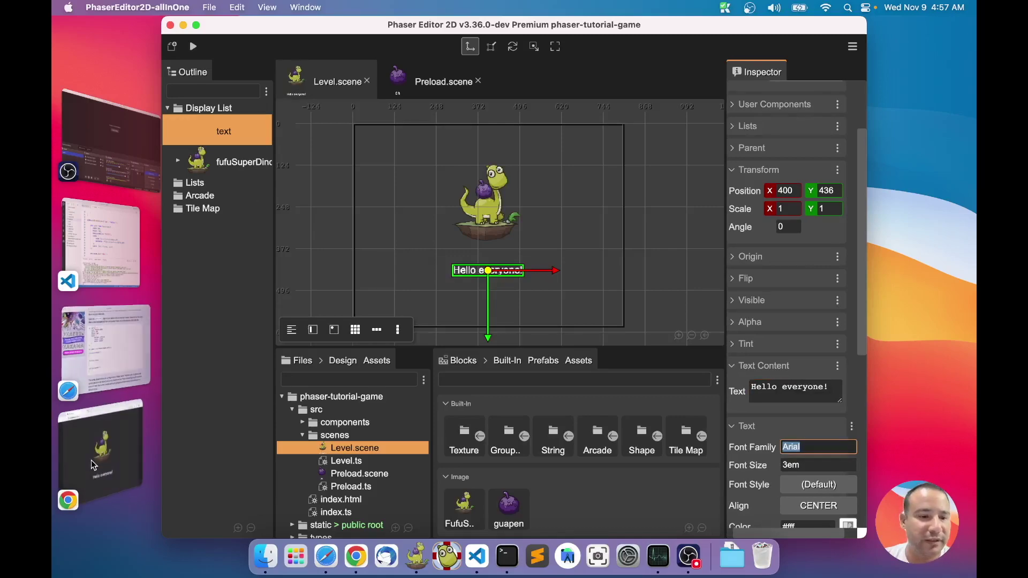
pyautogui.click(109, 442)
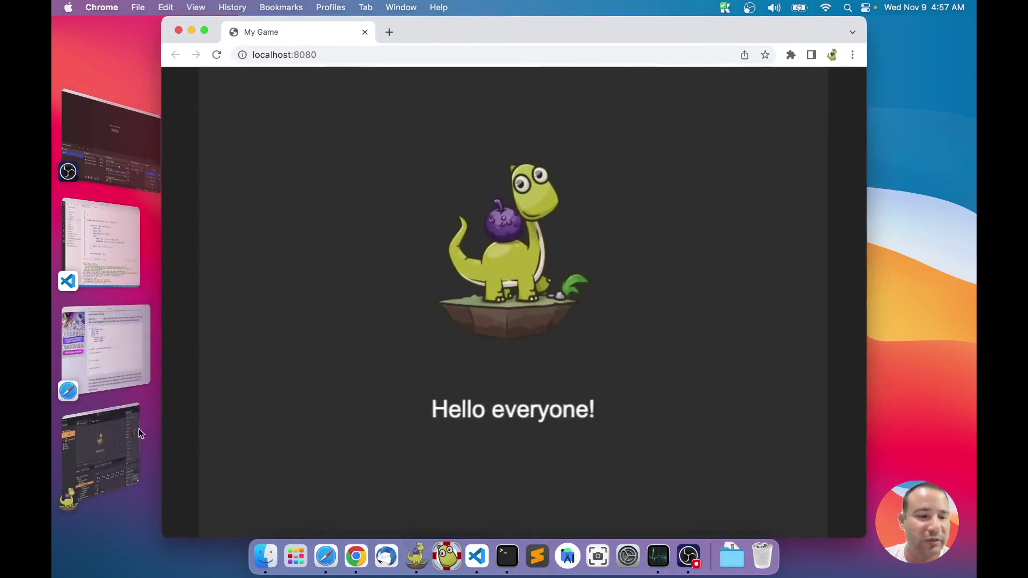
# Return to Phaser Editor 2D and zoom the Level scene canvas slightly
pyautogui.click(117, 436)
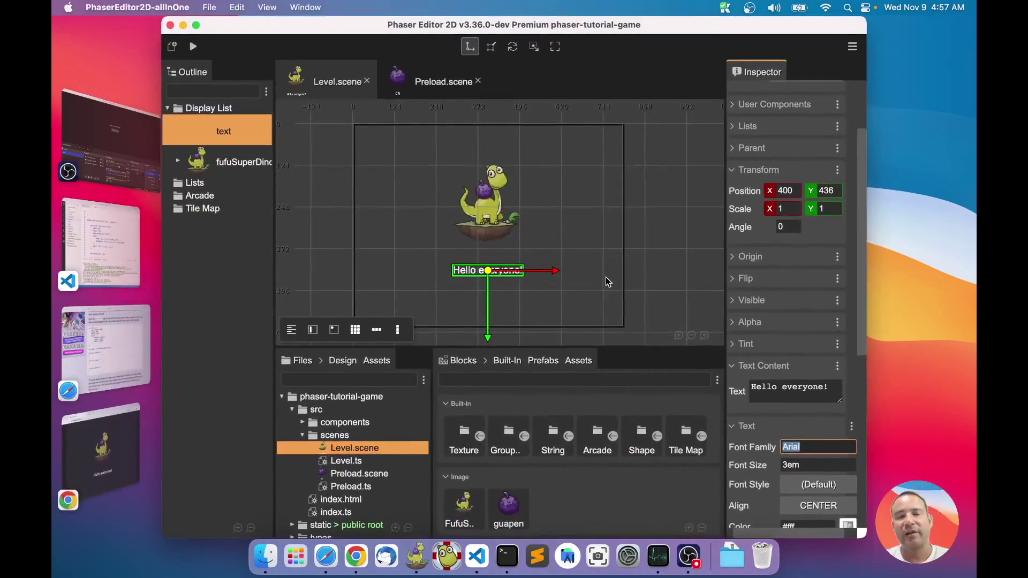
pyautogui.scroll(1, 563, 256)
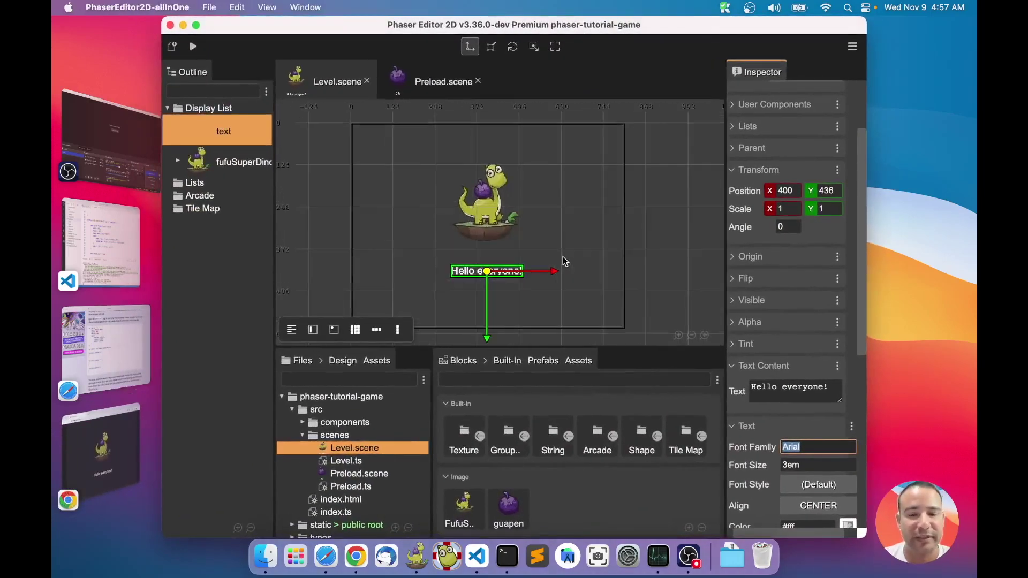